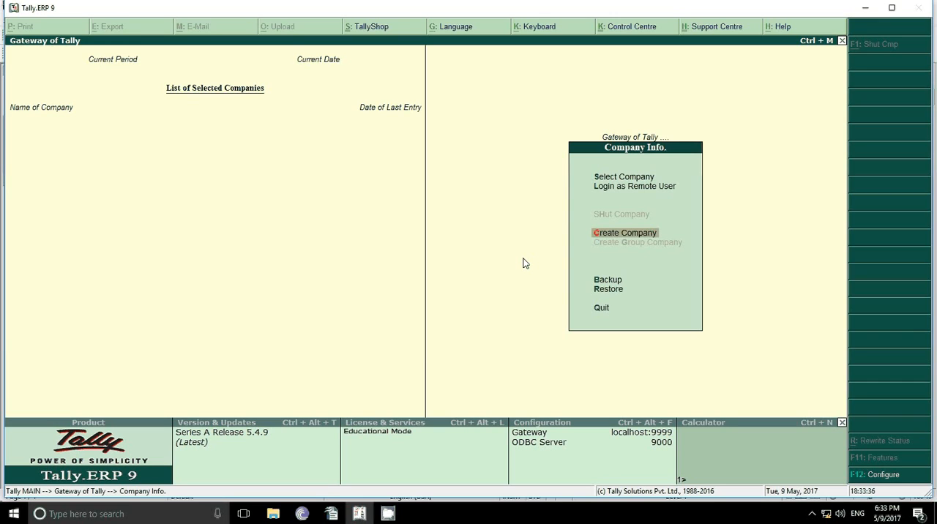
Step: Begin creating a company with Aman Shoe Shop as its name and mailing name
key("Return")
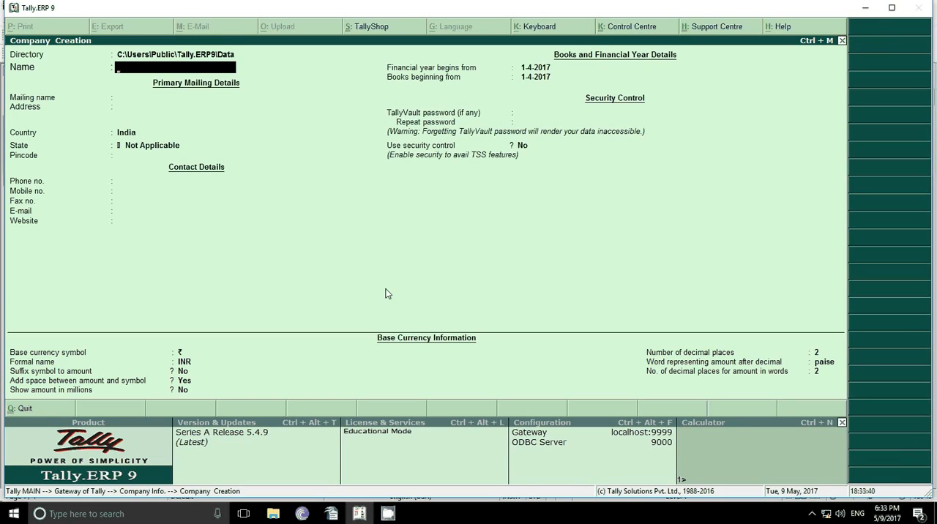
type("Aman Shoe Shop")
key("Return")
key("Return")
key("Return")
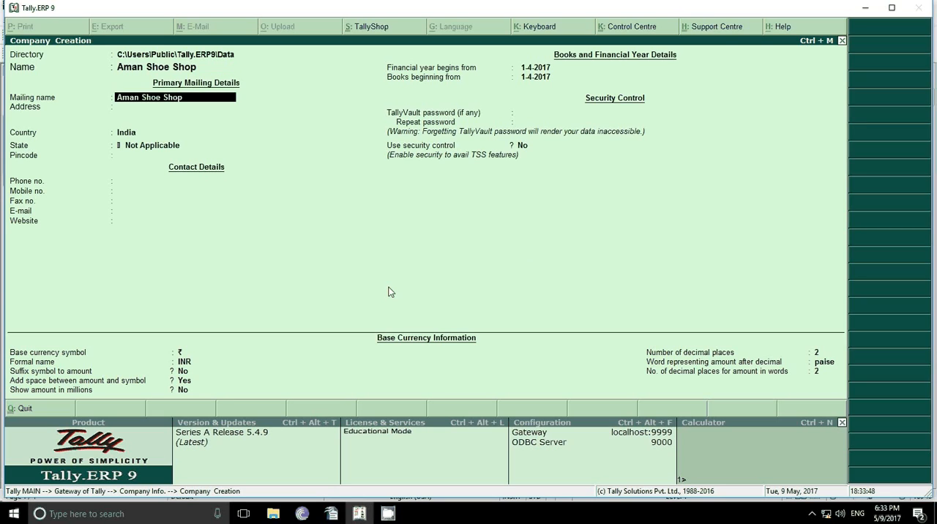
Step: Set the company's state to Odisha, leaving the address, pincode, phone and mobile fields blank
key("Return")
type("O")
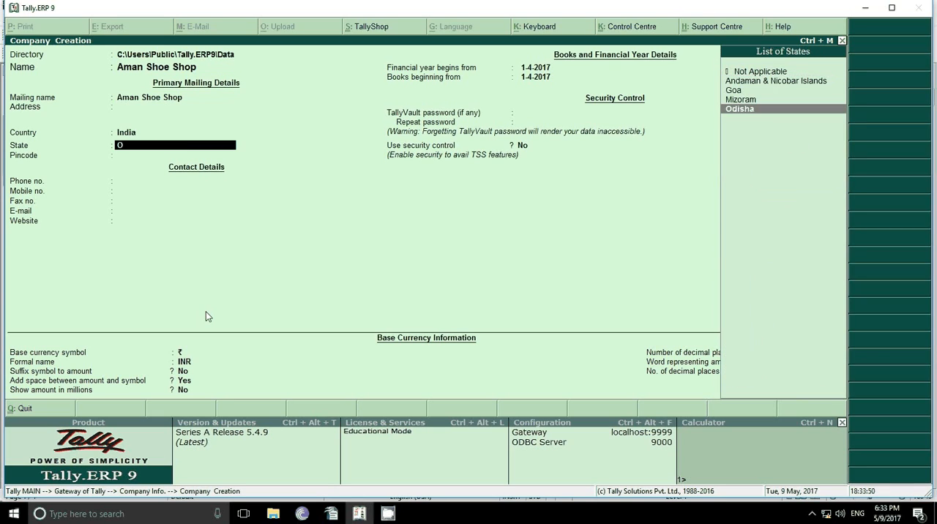
key("Return")
key("Return")
key("Return")
key("Return")
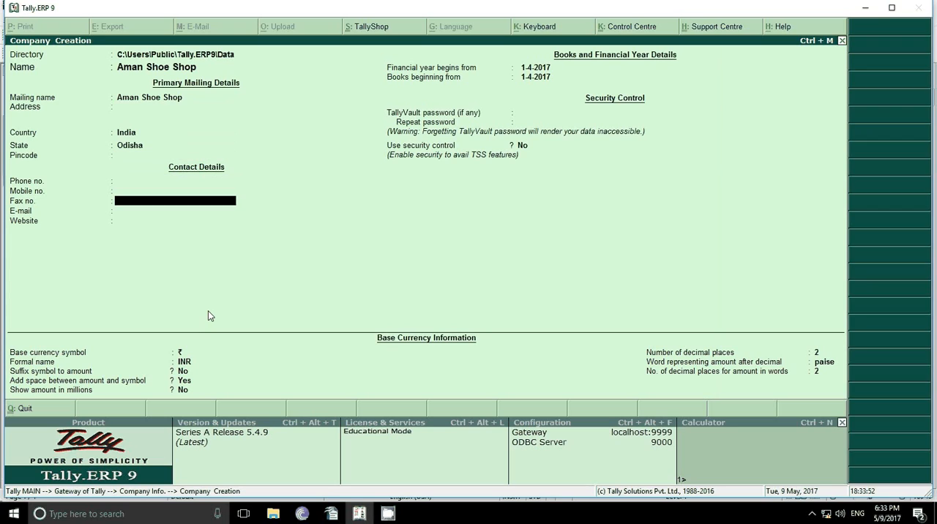
Step: Keep the default financial year, security and base currency settings and save the company
key("Return")
key("Return")
key("Return")
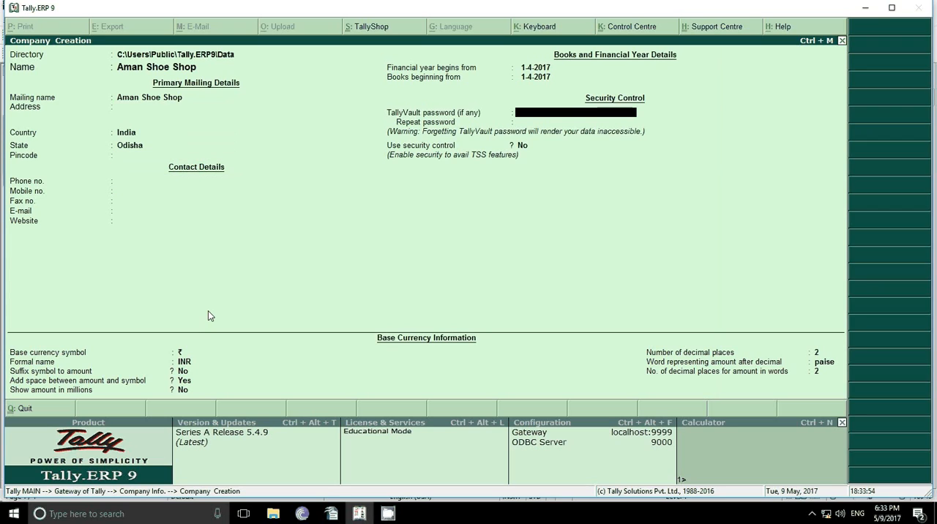
key("Return")
key("Return")
key("Return")
key("Return")
key("Return")
key("Return")
key("Return")
key("Return")
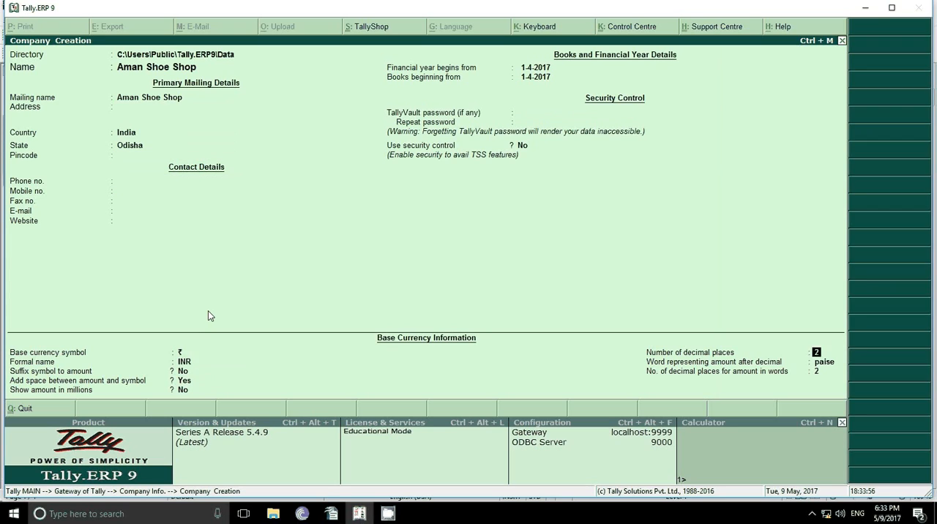
key("Return")
key("Return")
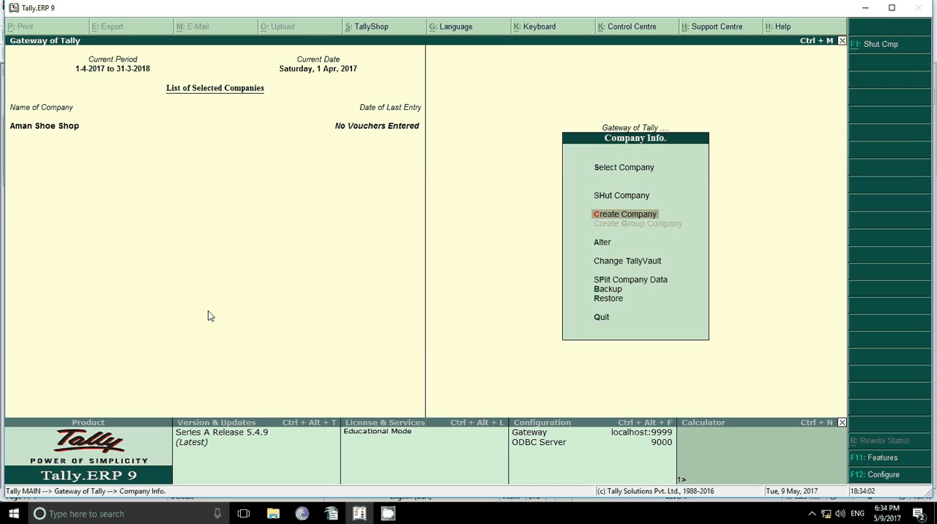
Step: Leave the company information options and open accounting voucher entry for Aman Shoe Shop
key("Escape")
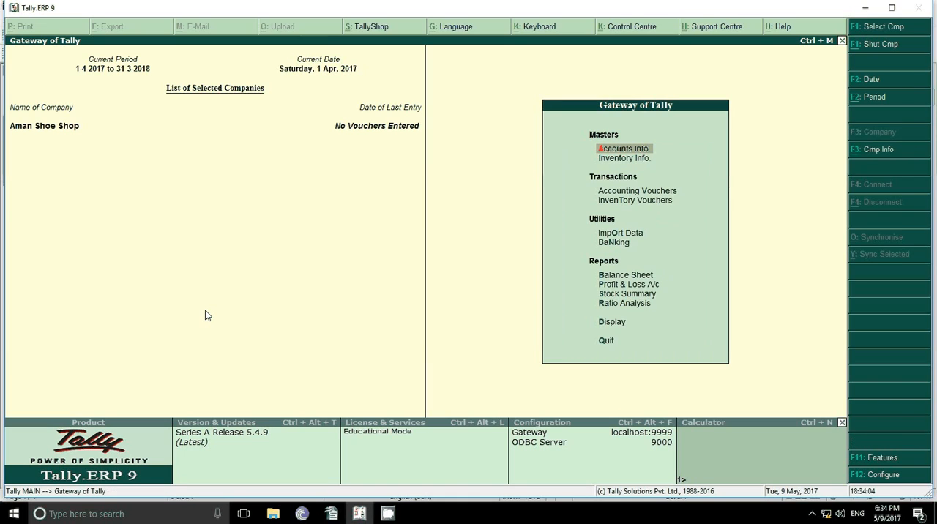
key("Down")
key("Down")
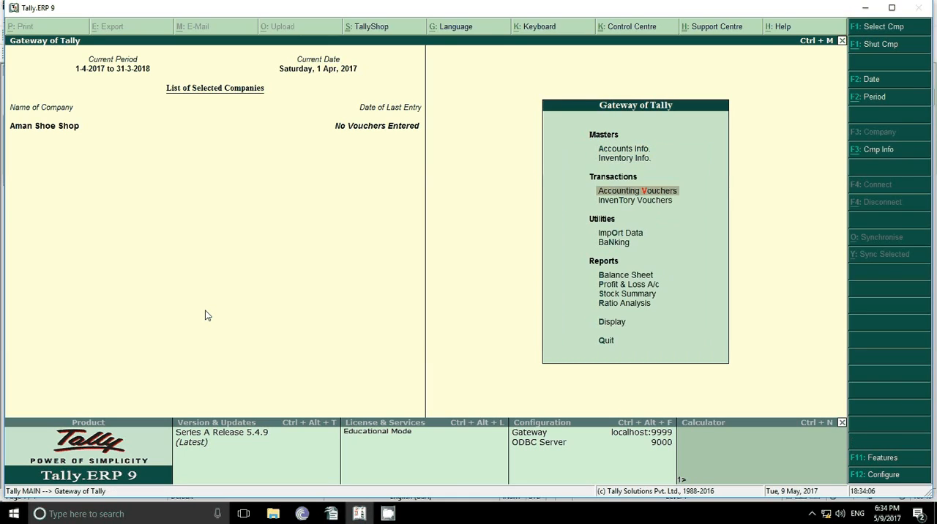
key("Return")
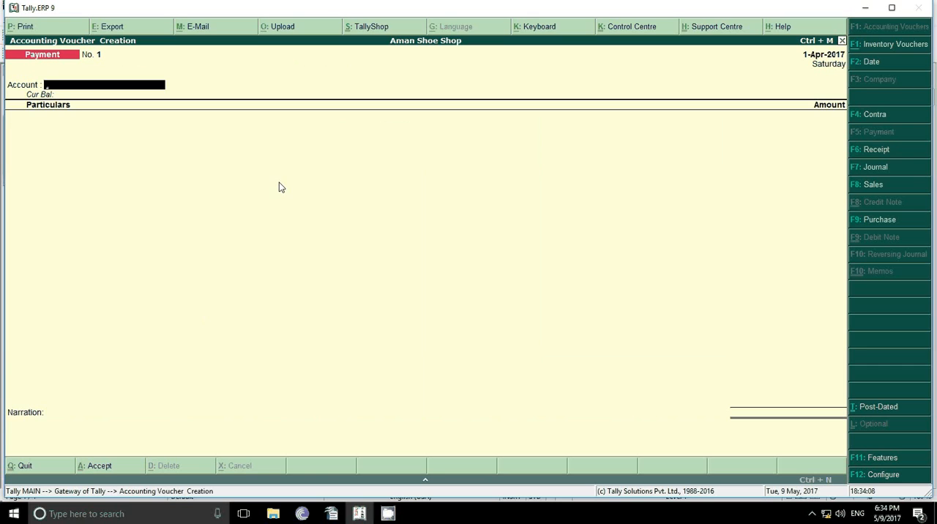
Step: Check transaction 1 in the OpenOffice Writer document and start a Receipt voucher in Tally.ERP 9 with Cash as the account
left_click(331, 513)
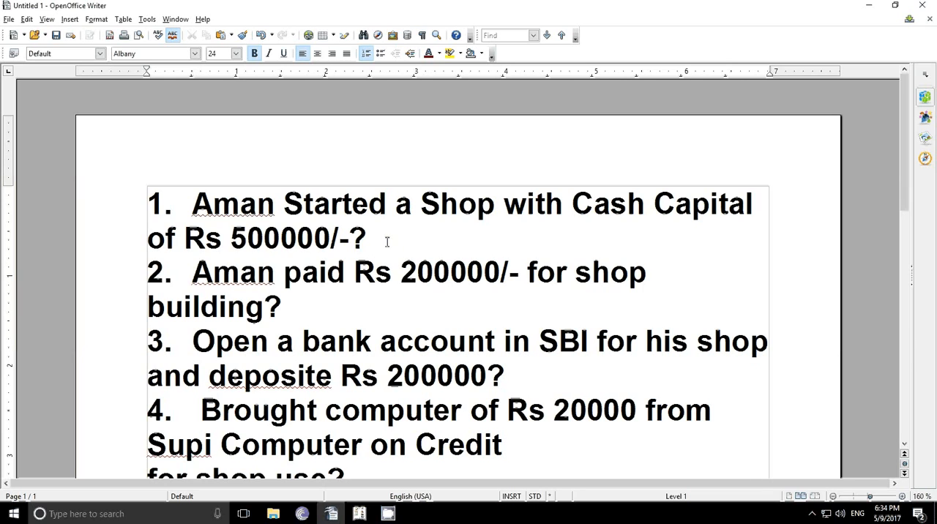
left_click(359, 513)
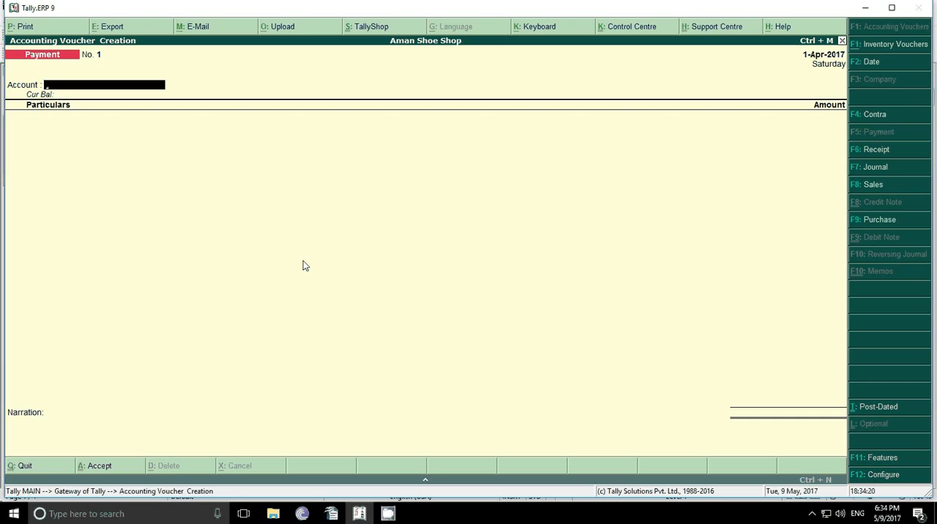
left_click(876, 150)
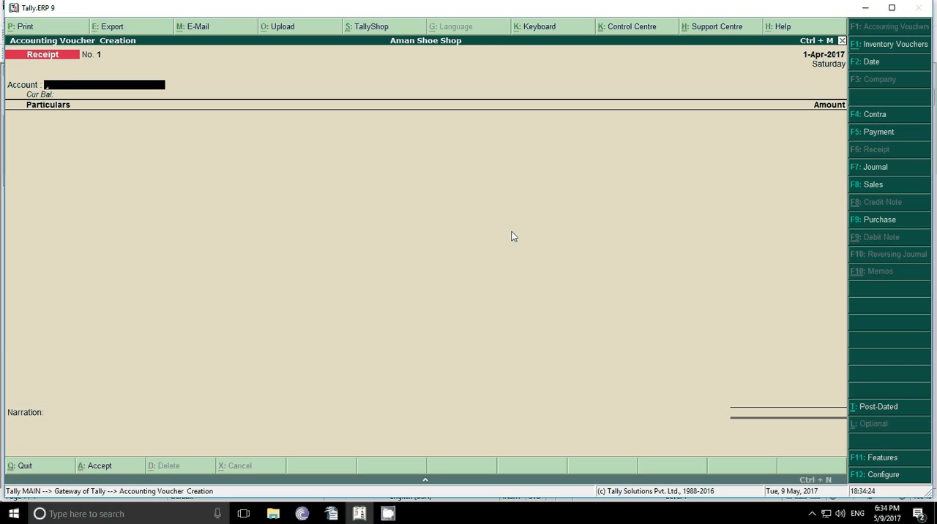
type("C")
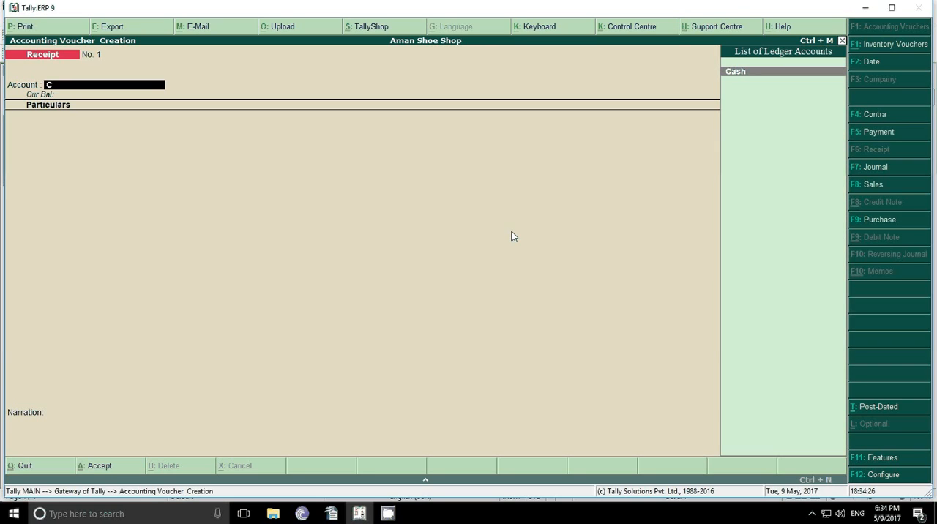
key("Return")
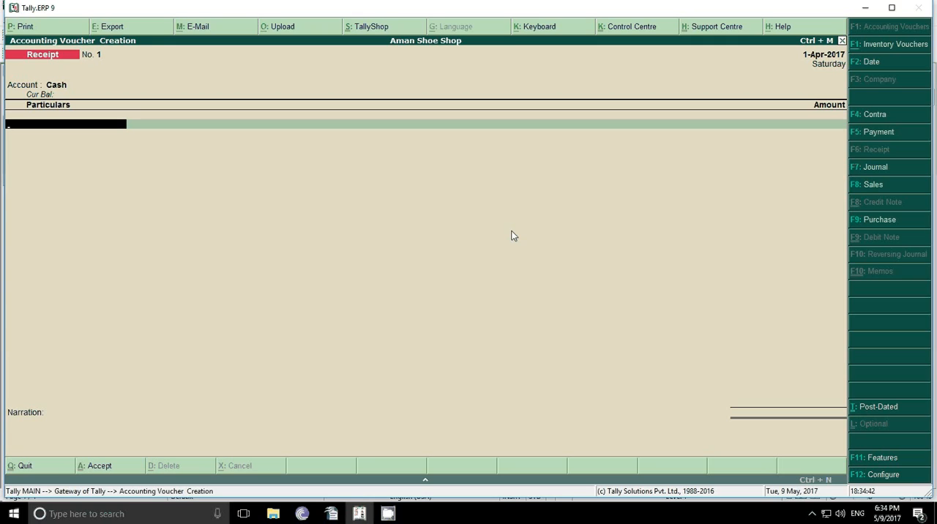
Step: Create the ledger Aman Capital under Capital Account from within the receipt, keeping the remaining details at their defaults
key("alt+c")
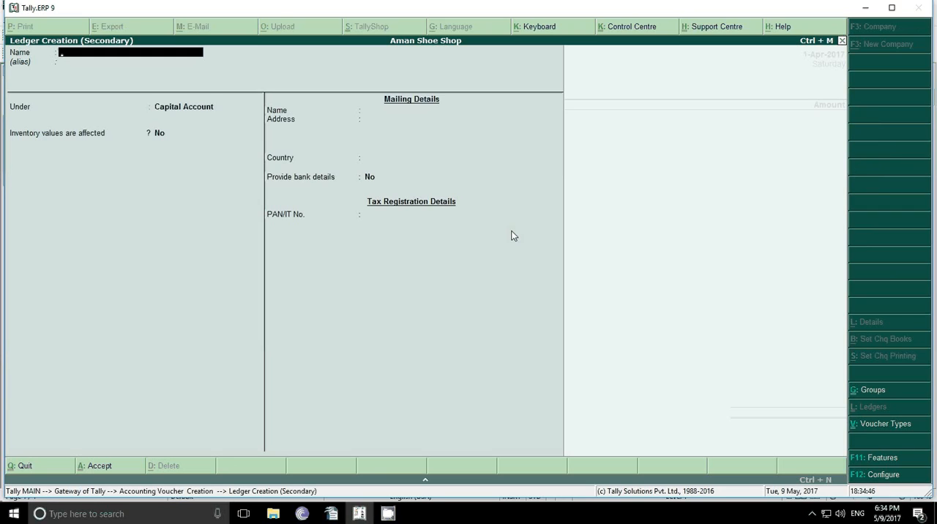
type("Aman capital")
key("Return")
key("Return")
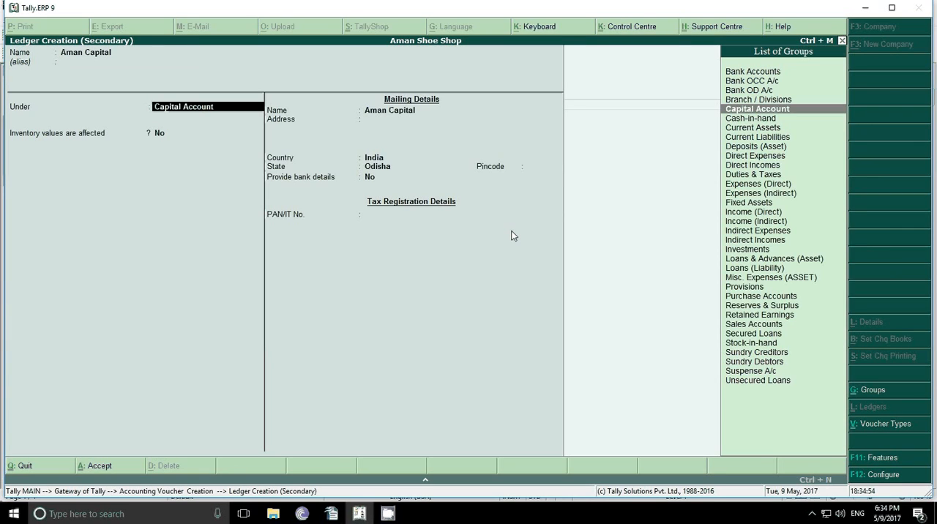
key("Return")
key("Return")
key("Return")
key("Return")
key("Return")
key("Return")
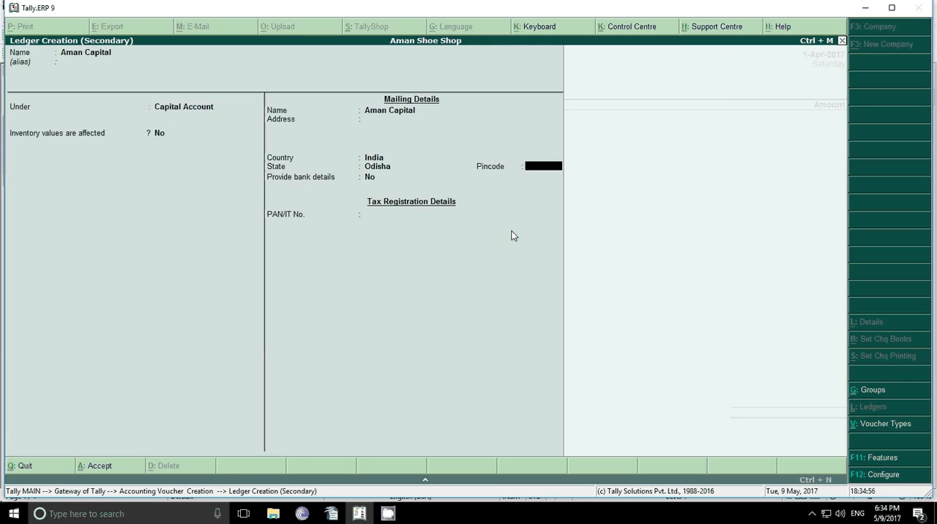
key("Return")
Step: Enter 500000 as the amount for Aman Capital and save the receipt voucher without a narration
key("Return")
key("Return")
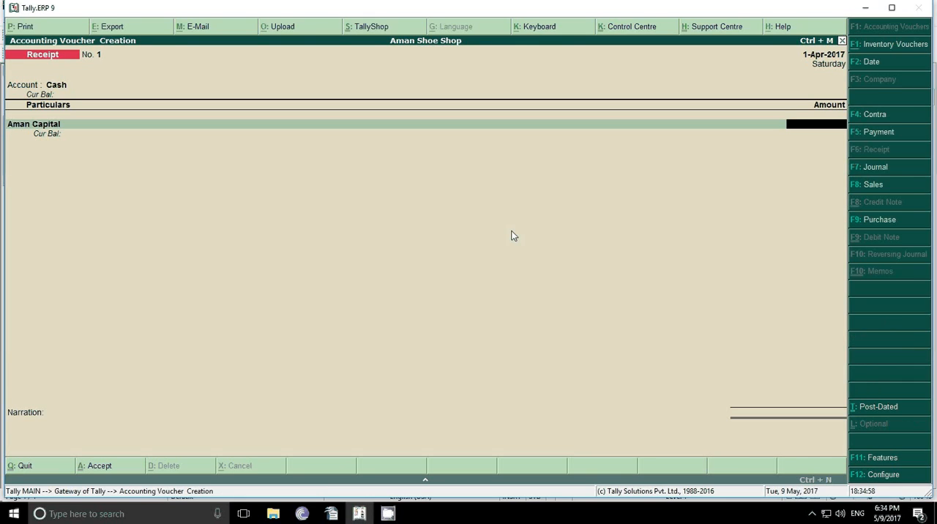
type("500000")
key("Return")
key("Return")
key("Return")
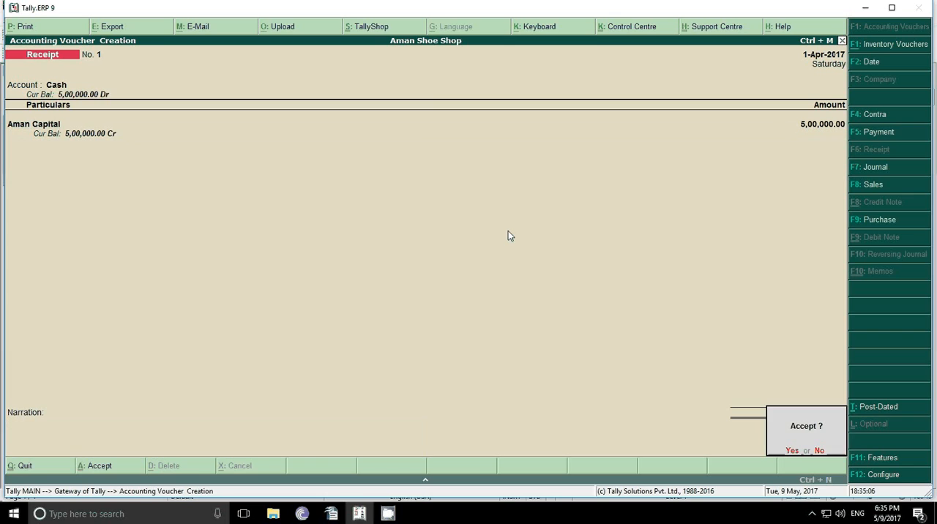
key("Return")
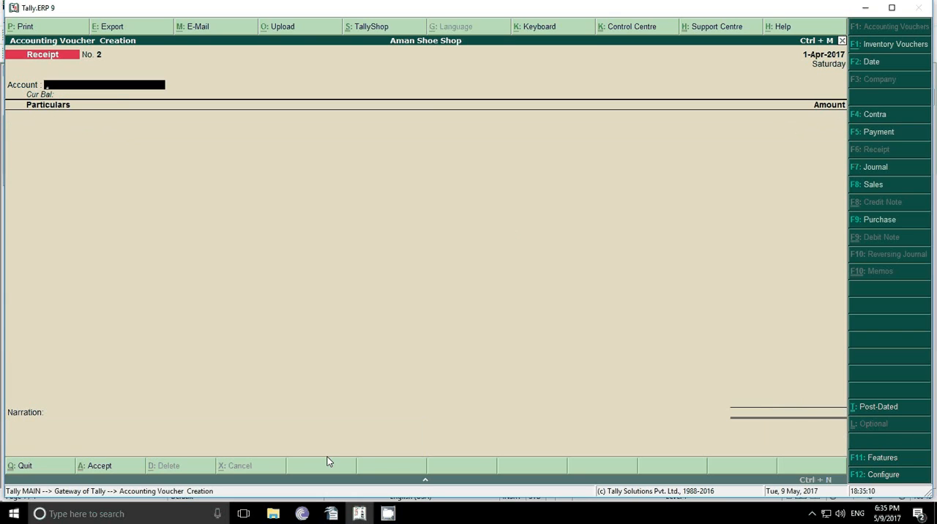
Step: Check transaction 2 in the OpenOffice Writer document and start a Payment voucher in Tally.ERP 9 with Cash as the account
left_click(331, 514)
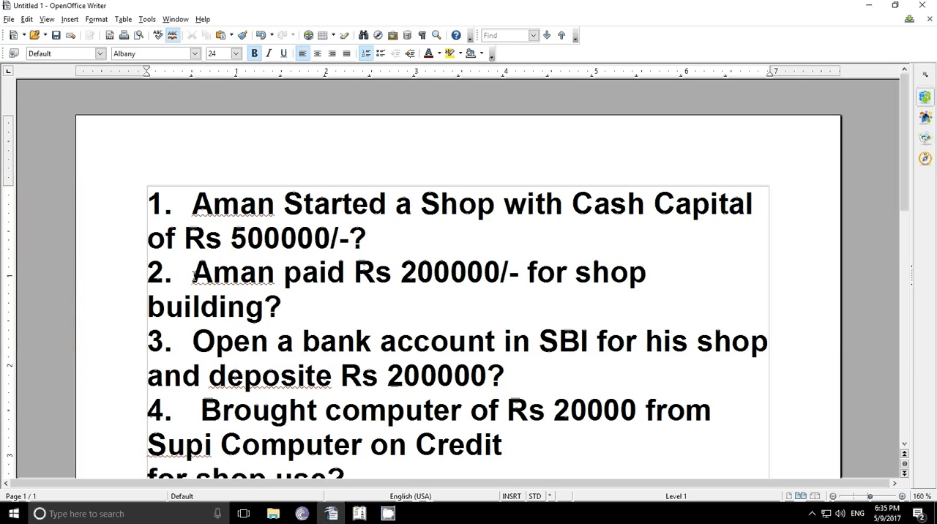
left_click(359, 514)
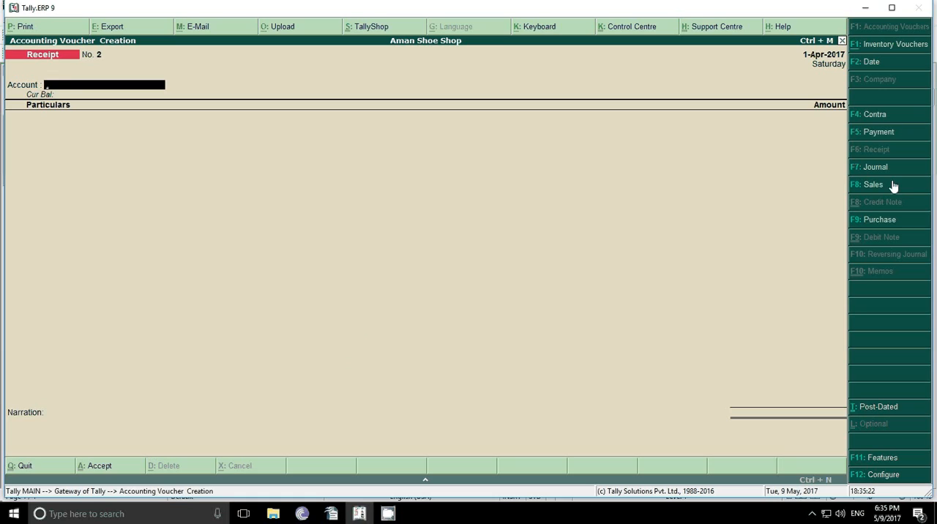
left_click(885, 139)
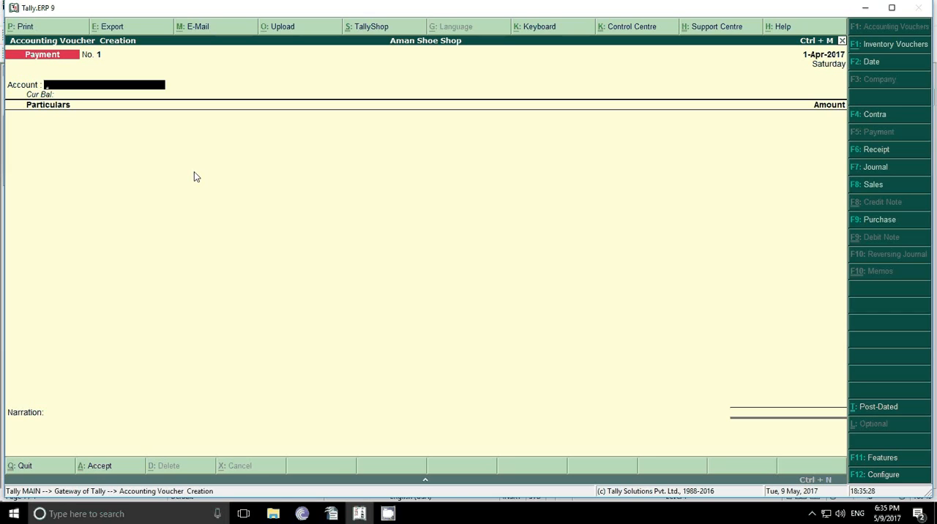
type("C")
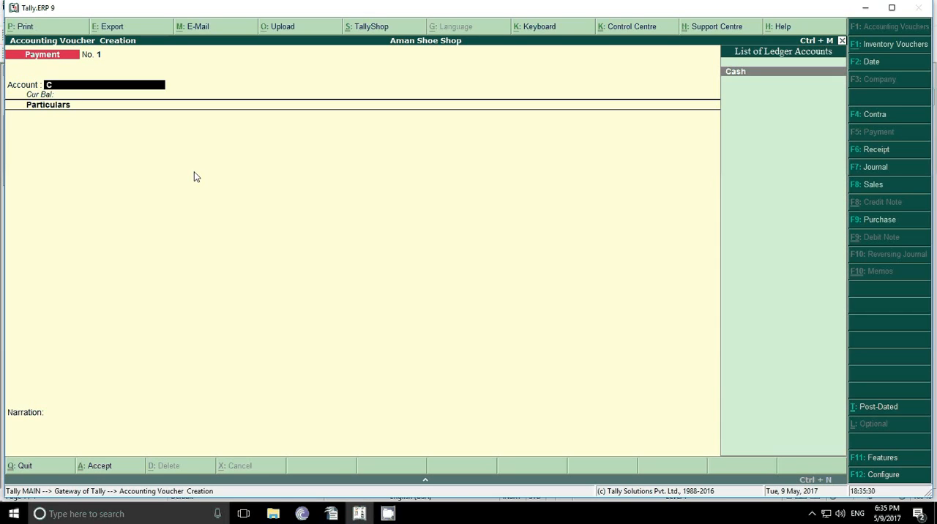
key("Return")
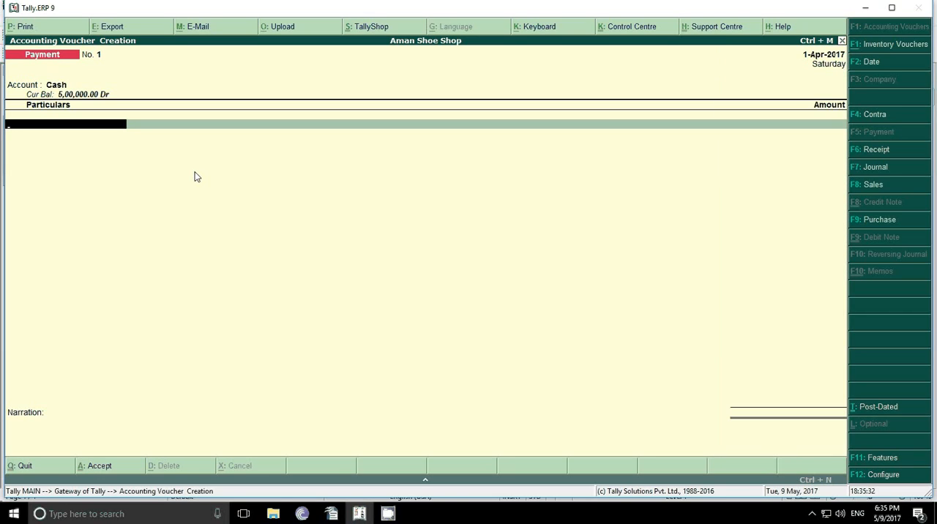
Step: Start a new ledger named Building from within the payment and place it under Fixed Assets
key("alt+c")
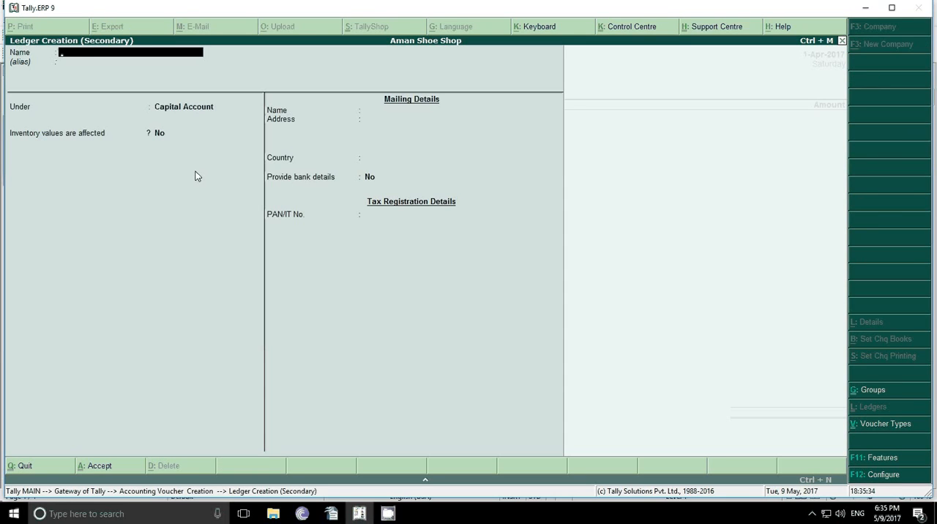
type("Building")
key("Return")
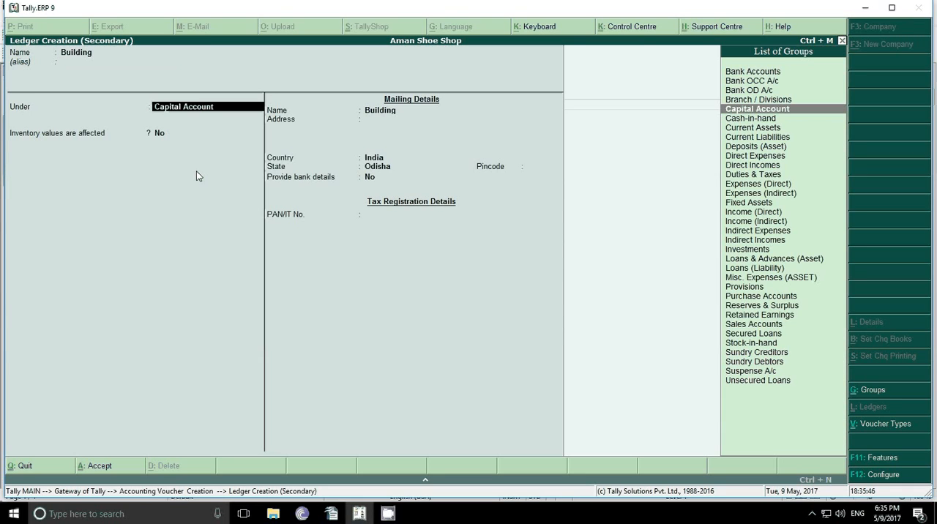
type("F")
key("Return")
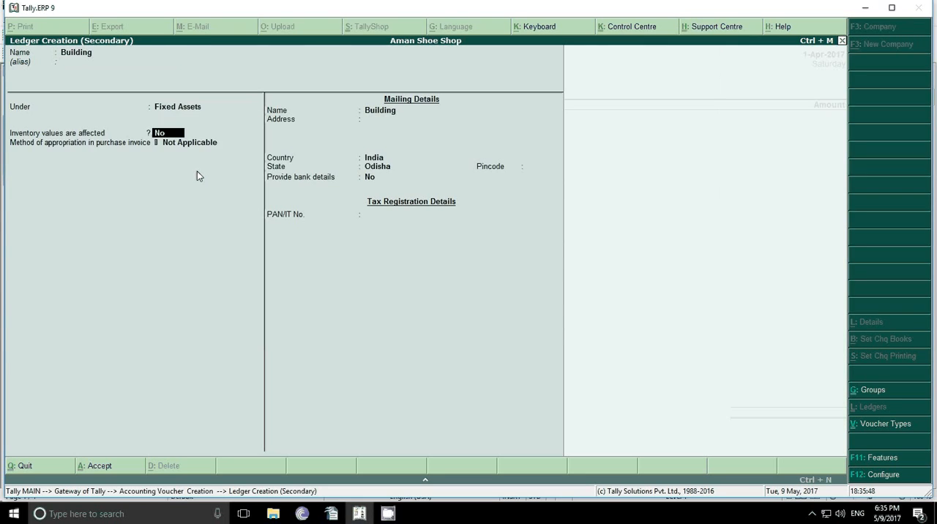
Step: Keep the Building ledger's inventory, mailing, bank and tax details at their defaults and save it
key("Return")
key("Return")
key("Return")
key("Return")
key("Return")
key("Return")
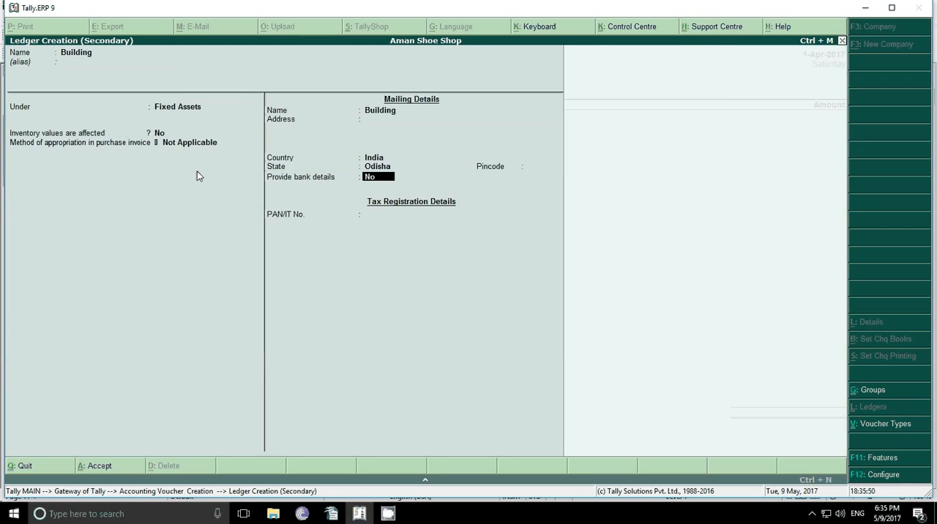
key("Return")
Step: Enter 200000 as the amount for Building and save the payment voucher without a narration
key("Return")
key("Return")
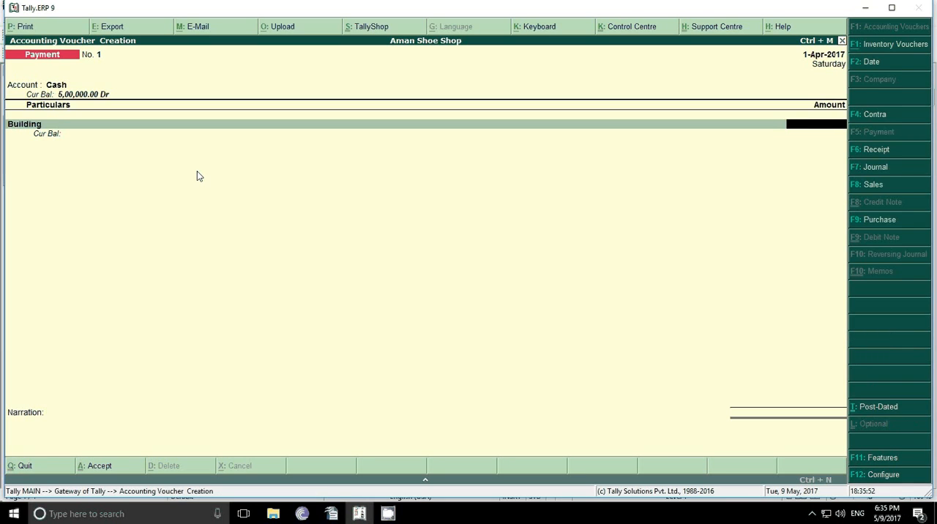
type("200000")
key("Return")
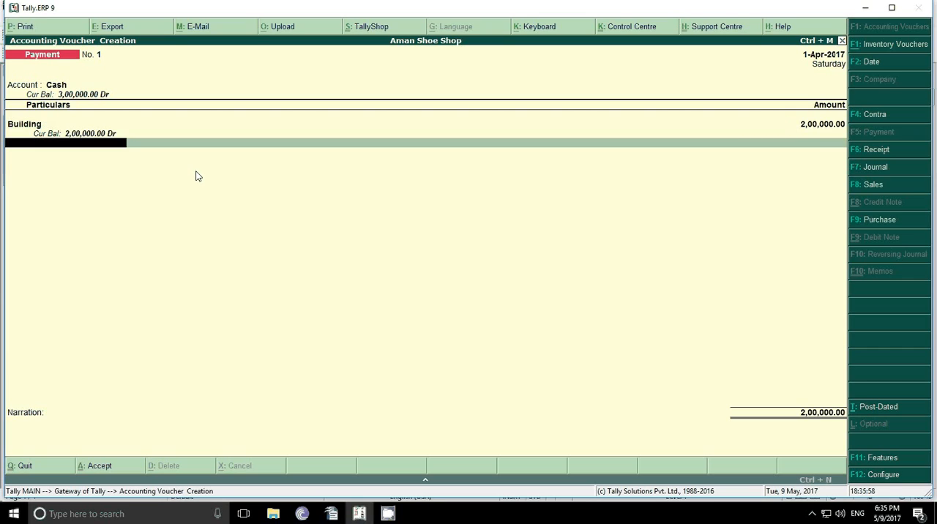
key("Return")
key("Return")
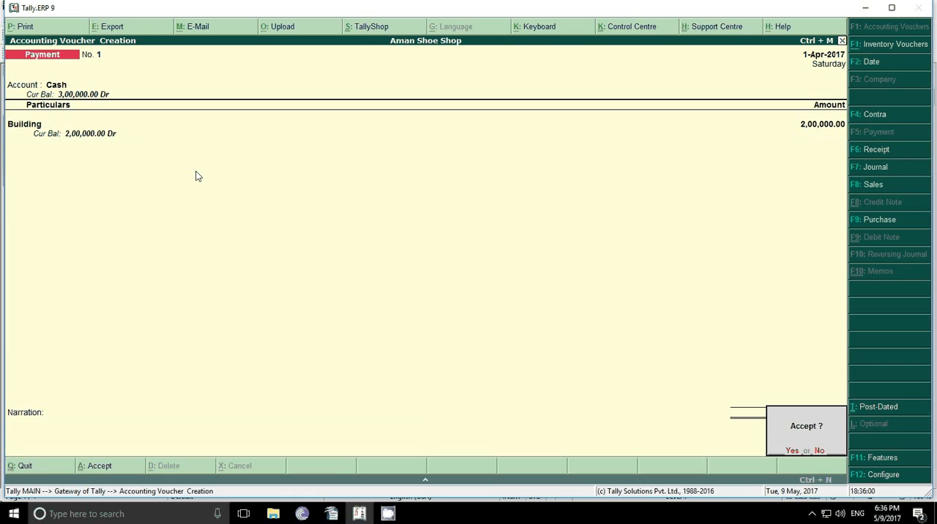
key("Return")
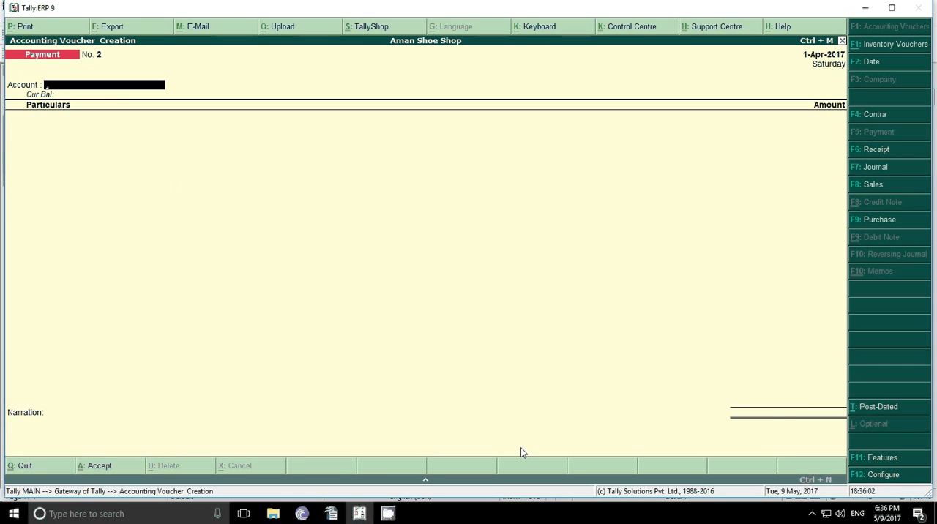
Step: Check transaction 3 in the OpenOffice Writer document and start a Contra voucher in Tally.ERP 9
left_click(333, 513)
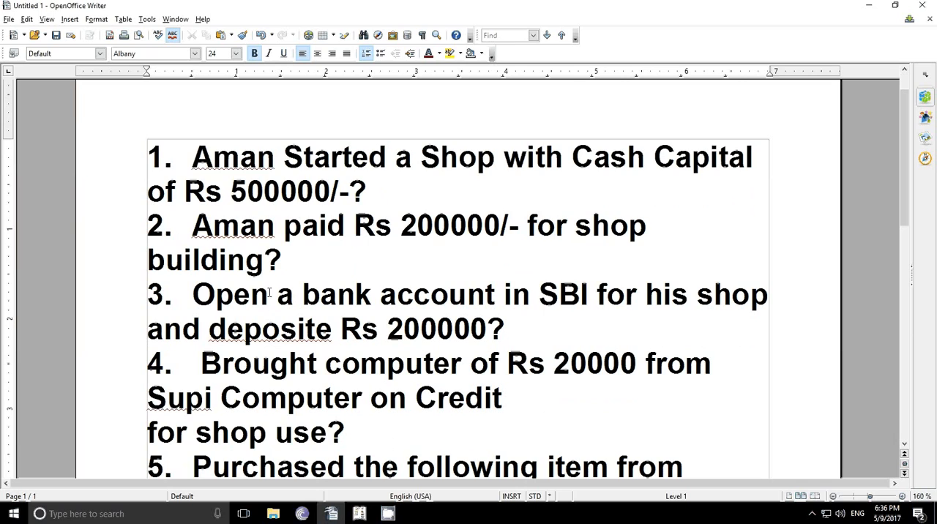
left_click(360, 513)
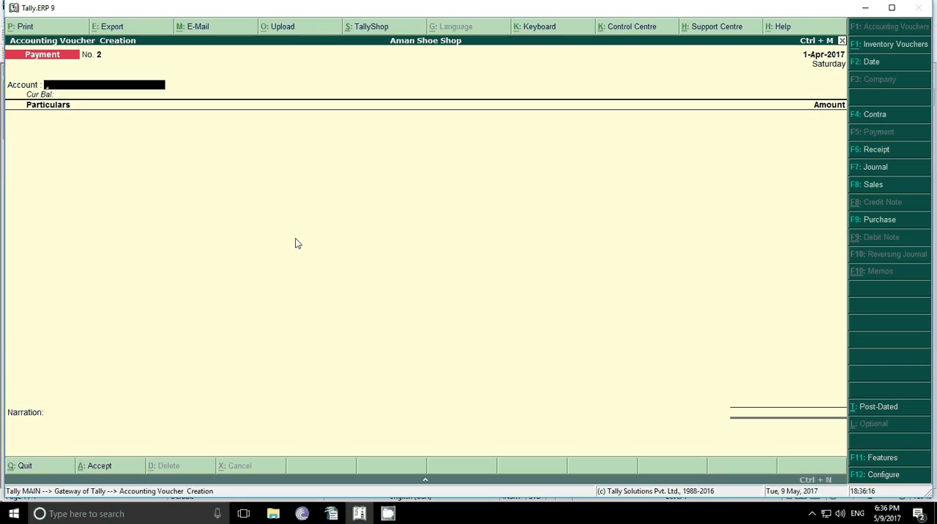
left_click(876, 115)
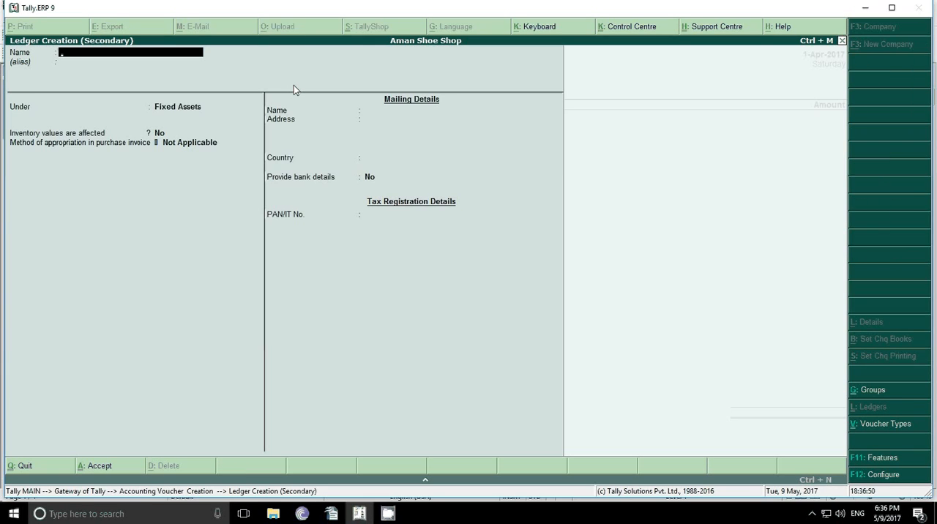
Step: Name the new ledger Sbi Bank, leave its alias empty and place it under Bank Accounts
type("Sbi Bank")
key("Return")
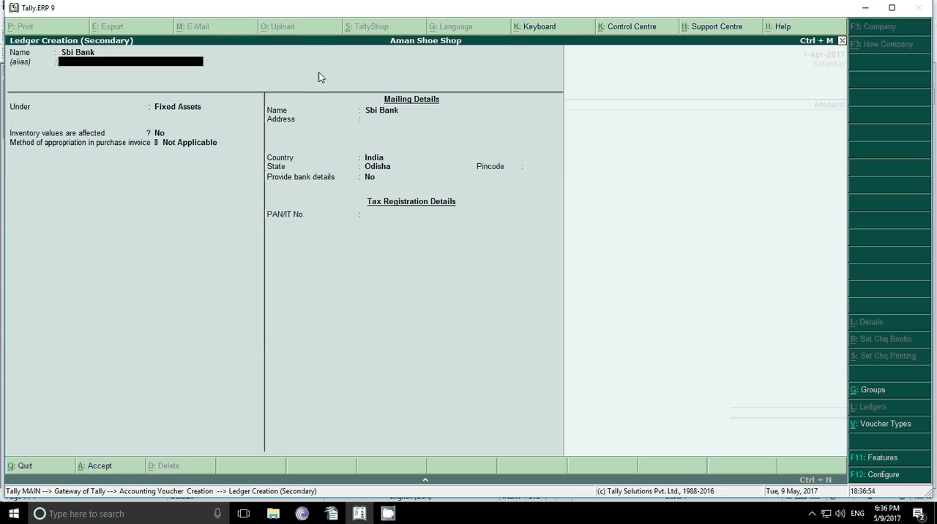
key("Return")
type("Ban")
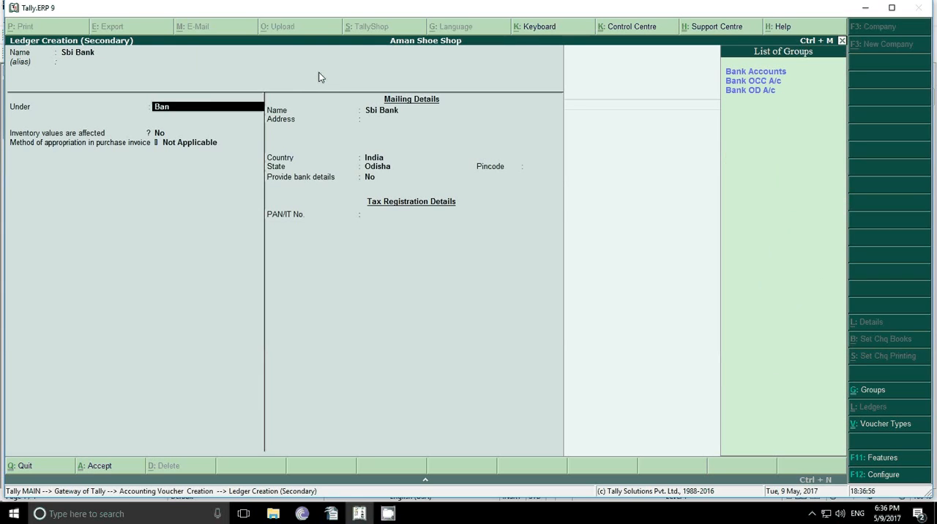
type("k")
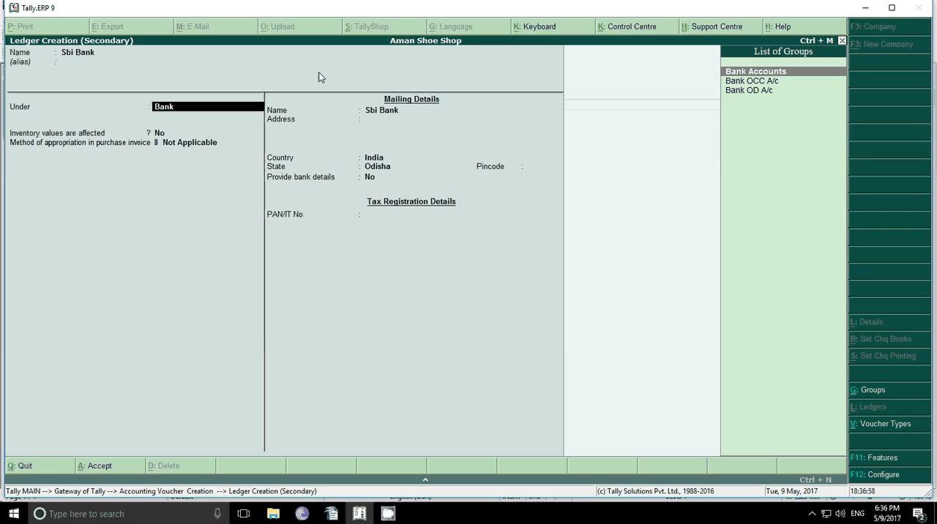
key("Return")
Step: Keep the Sbi Bank ledger's account, cheque and mailing details at their defaults and save it
key("Return")
key("Return")
key("Return")
key("Return")
key("Return")
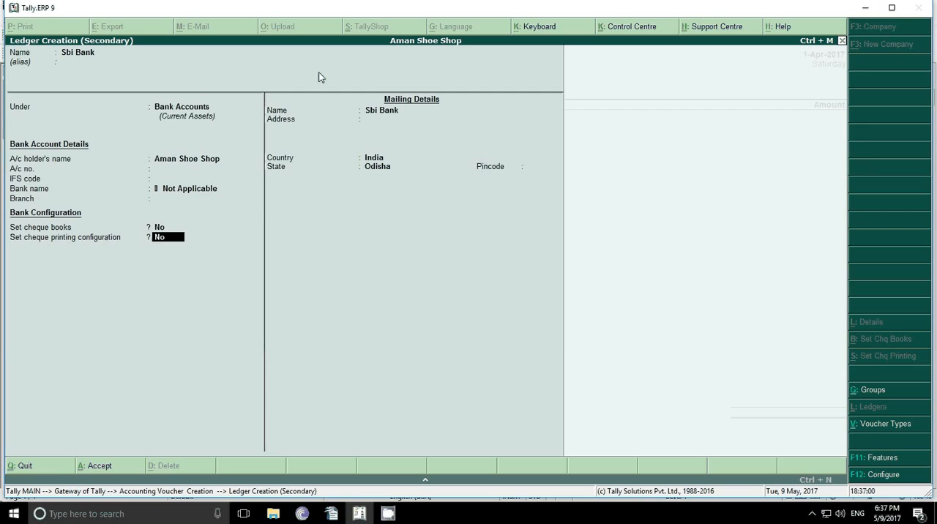
key("Return")
key("Return")
key("Return")
key("Return")
key("Return")
key("Return")
key("Return")
Step: Choose Cash as the contra voucher's particulars and enter an amount of 200000
type("C")
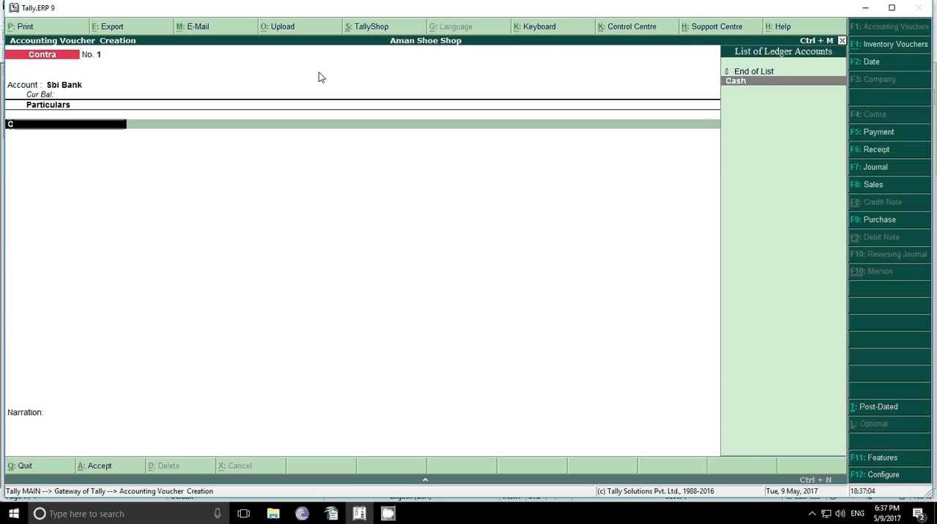
key("Return")
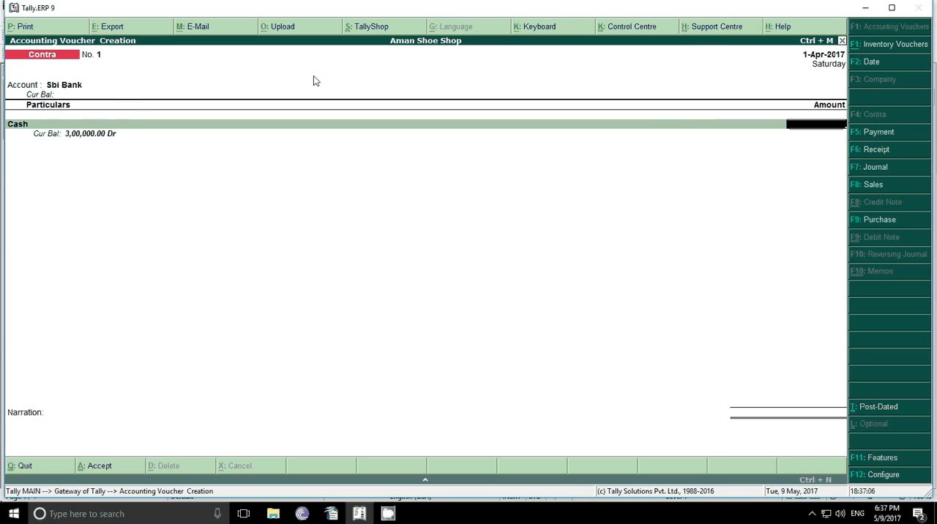
type("200000")
key("Return")
key("Return")
key("Return")
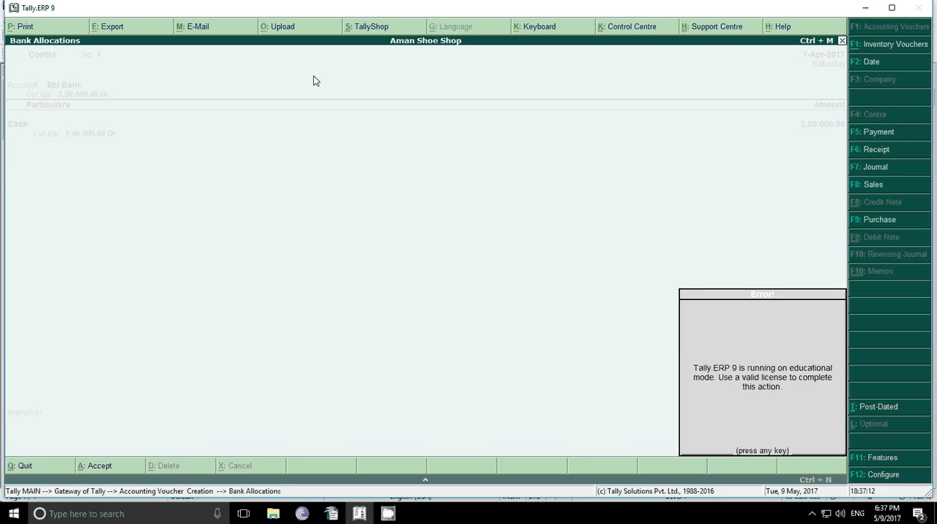
Step: Allocate the bank amount as a Cash transaction dated 1-Apr-2017 and save the contra voucher without a narration
key("Return")
key("Return")
key("Return")
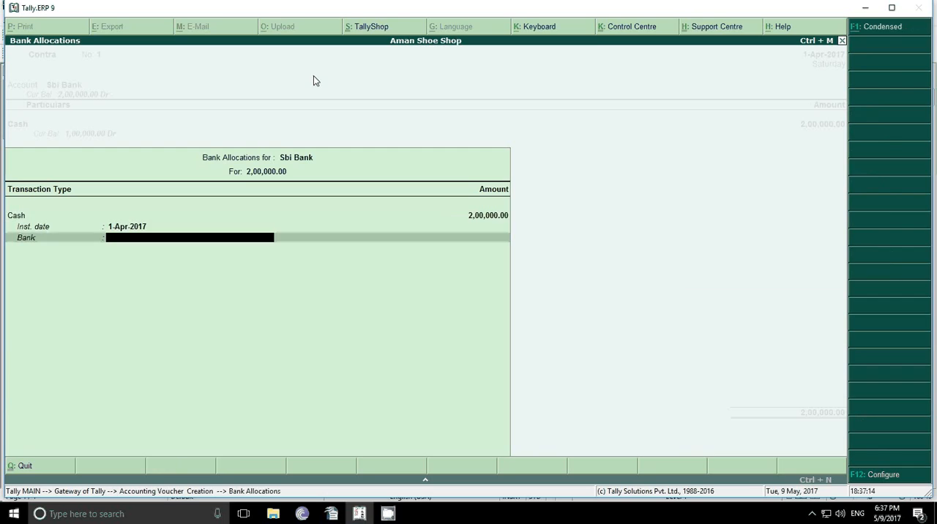
key("Return")
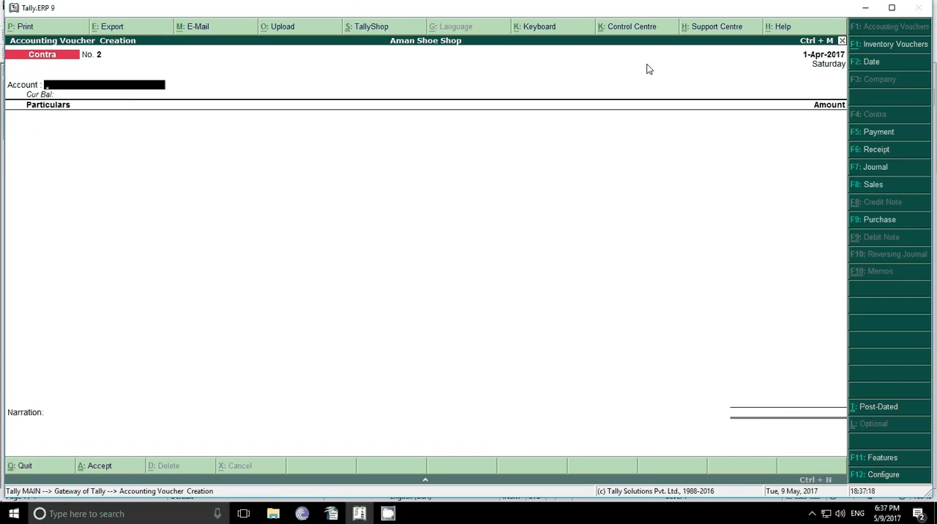
Step: Check transaction 4 in the OpenOffice Writer document and start a Journal voucher in Tally.ERP 9
left_click(331, 513)
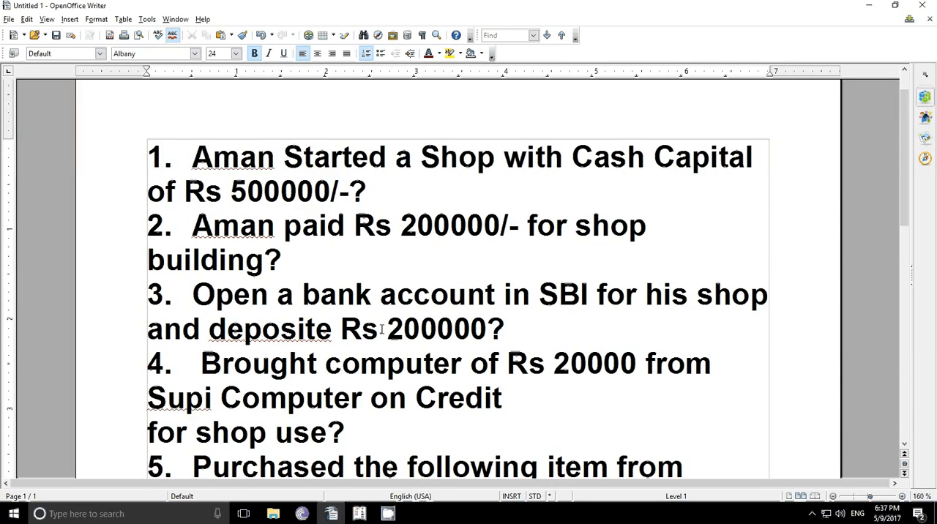
scroll(381, 330, "down", 1)
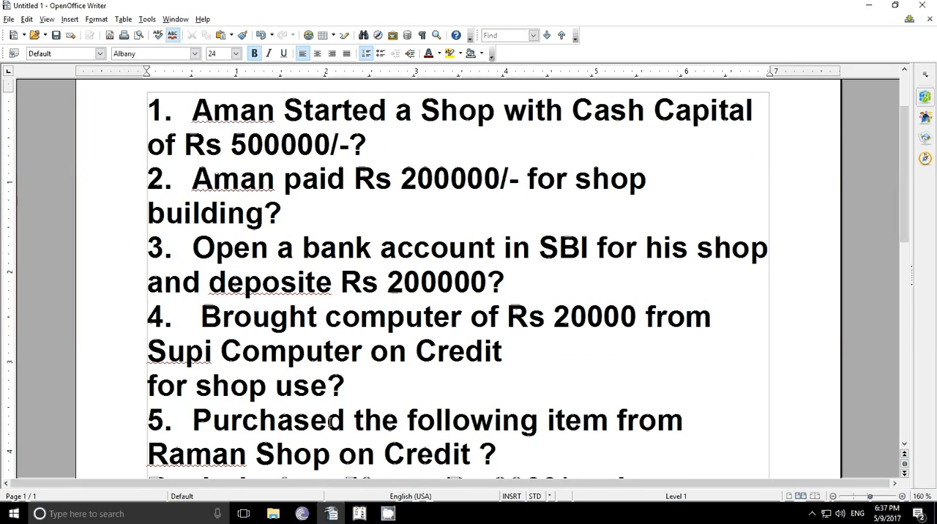
left_click(360, 513)
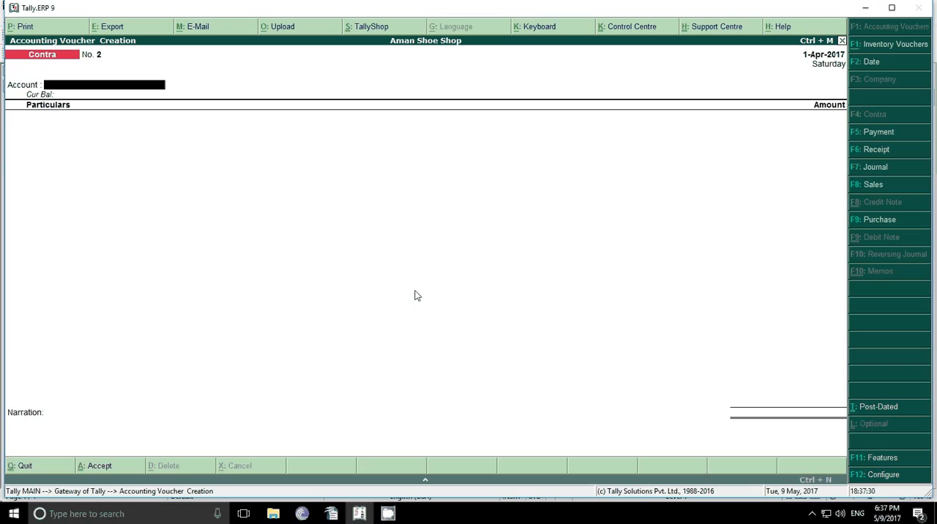
left_click(875, 170)
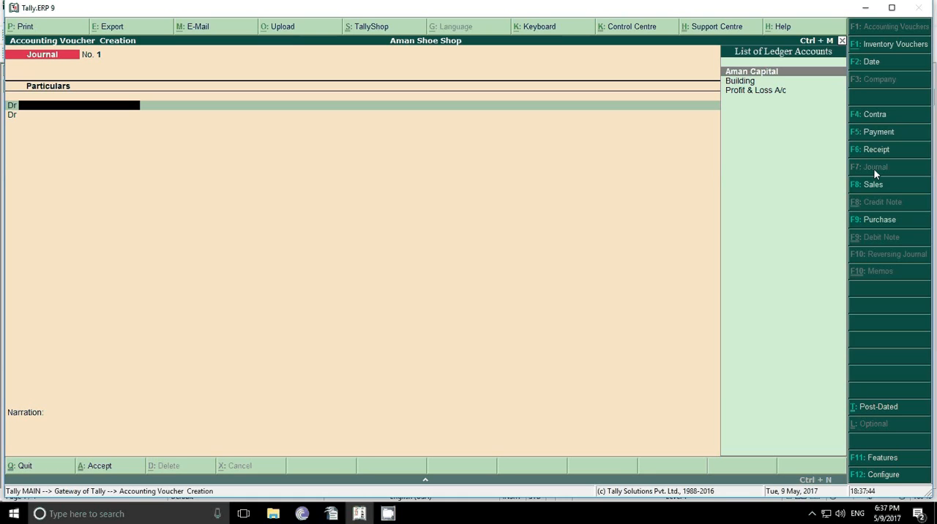
Step: Set "Use Cr/Dr instead of To/By during entry" to No in the journal configuration, keeping the other options
left_click(884, 476)
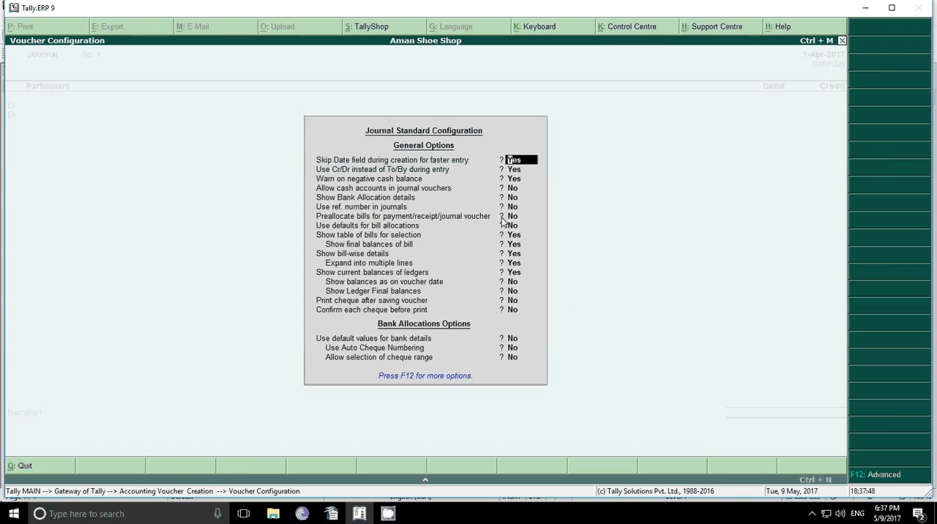
key("Return")
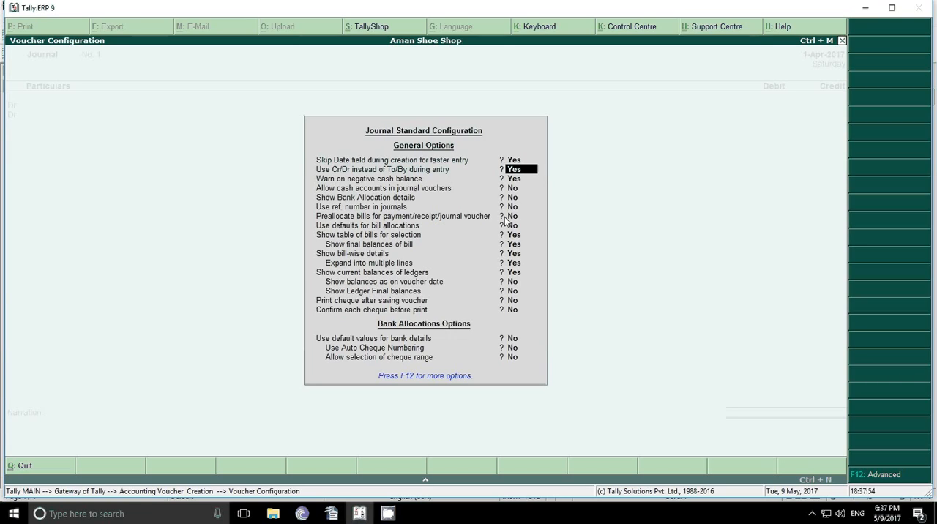
type("n")
key("Return")
key("Return")
key("Return")
key("Return")
key("Return")
key("Return")
key("Return")
key("Return")
key("Return")
key("Return")
key("Return")
key("Return")
key("Return")
key("Return")
key("Return")
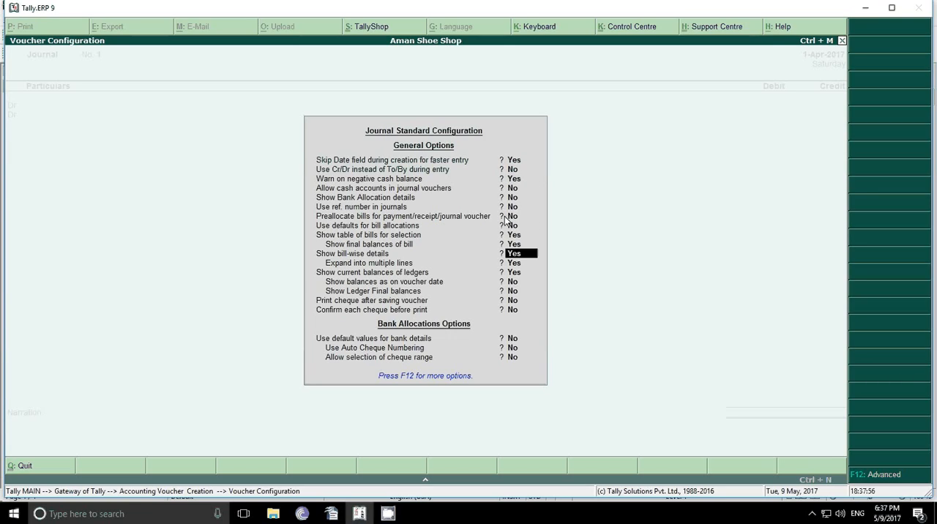
key("Return")
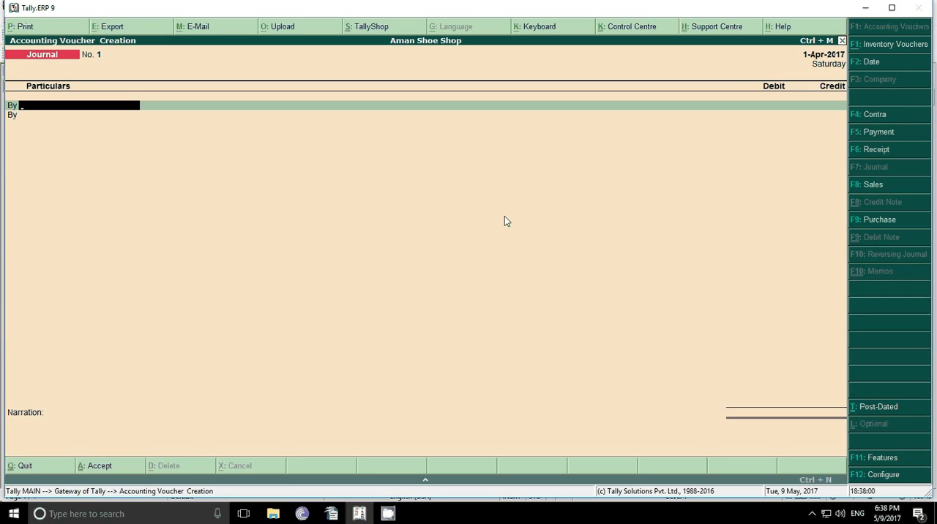
Step: Start a new ledger named Computer from within the journal's debit line and place it under Fixed Assets
key("alt+c")
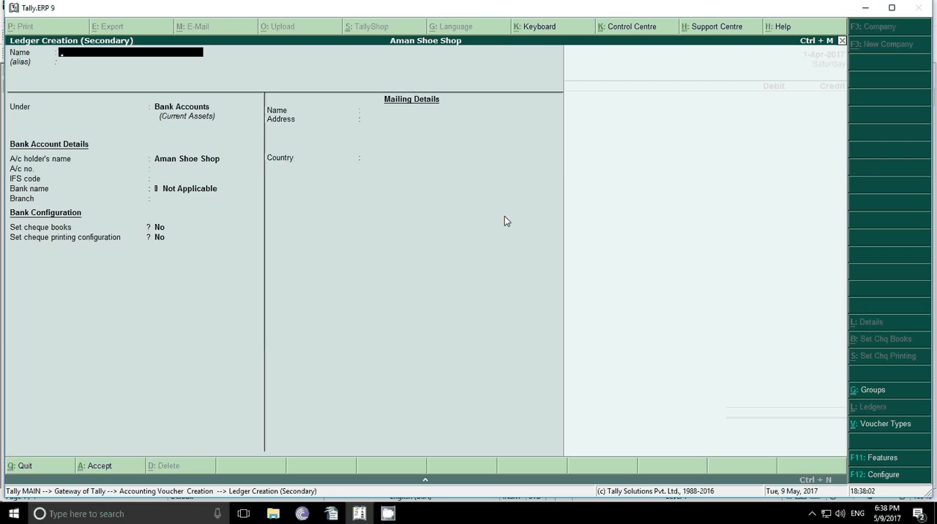
type("Computer")
key("Return")
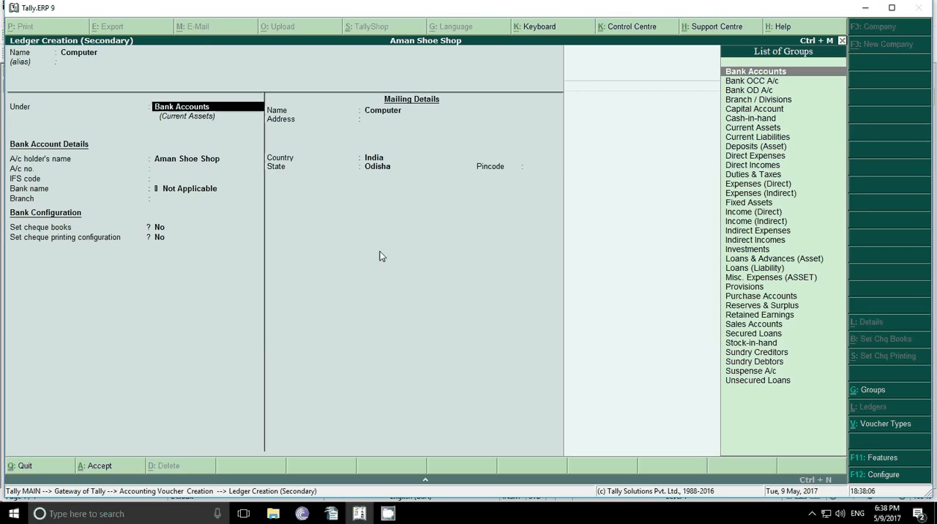
type("F")
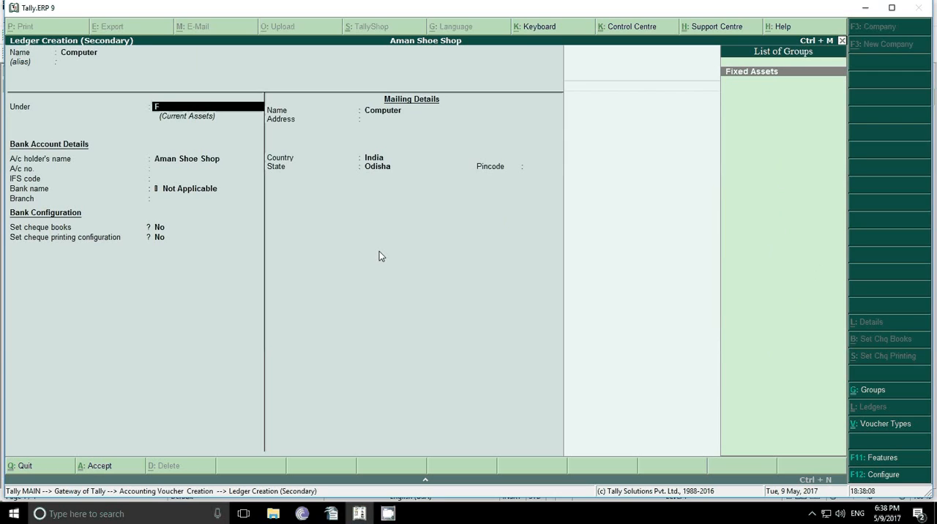
key("Return")
key("Return")
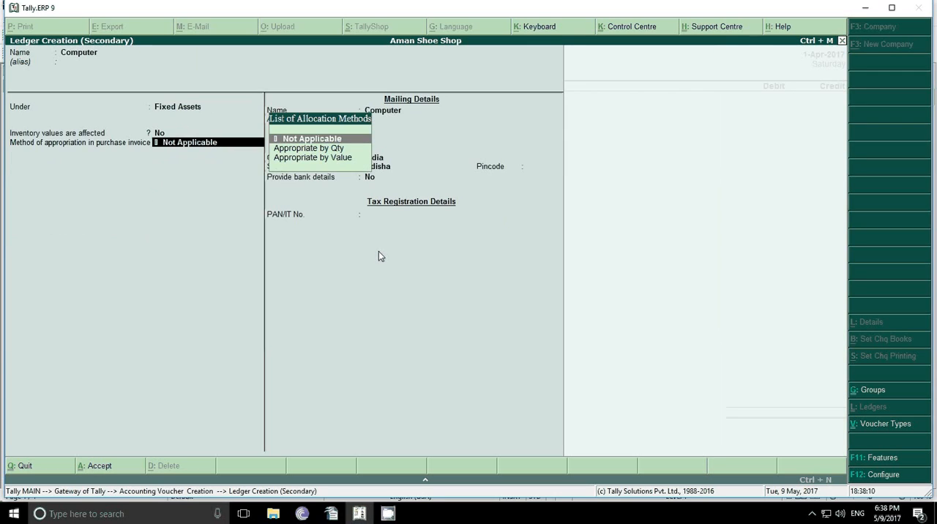
Step: Keep the Computer ledger's inventory, mailing, bank and tax details at their defaults and save it
key("Return")
key("Return")
key("Return")
key("Return")
key("Return")
key("Return")
key("Return")
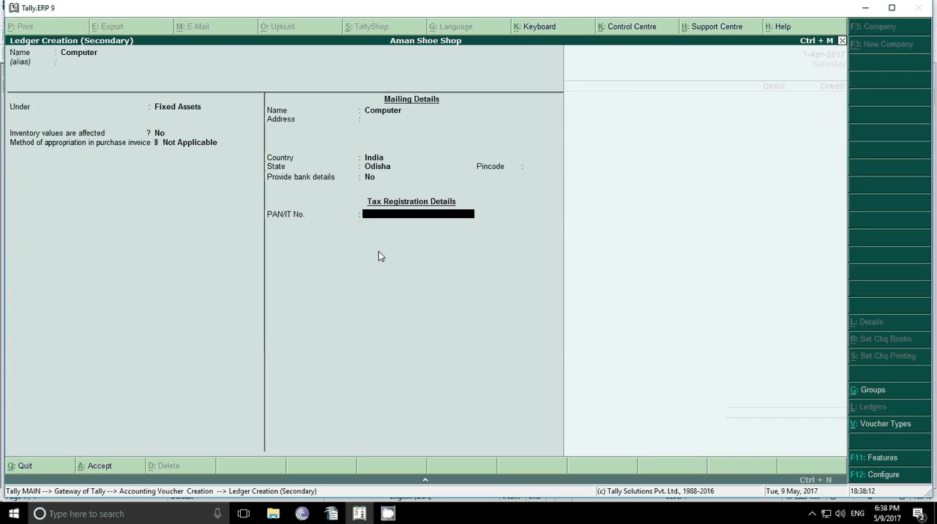
Step: Debit 20000 to Computer and make the journal's second line a To entry
key("Return")
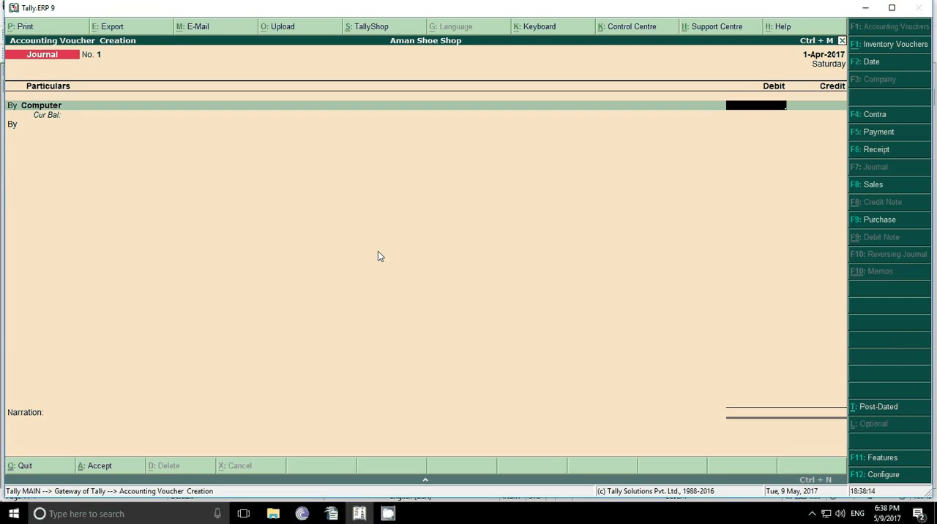
type("20000")
key("Return")
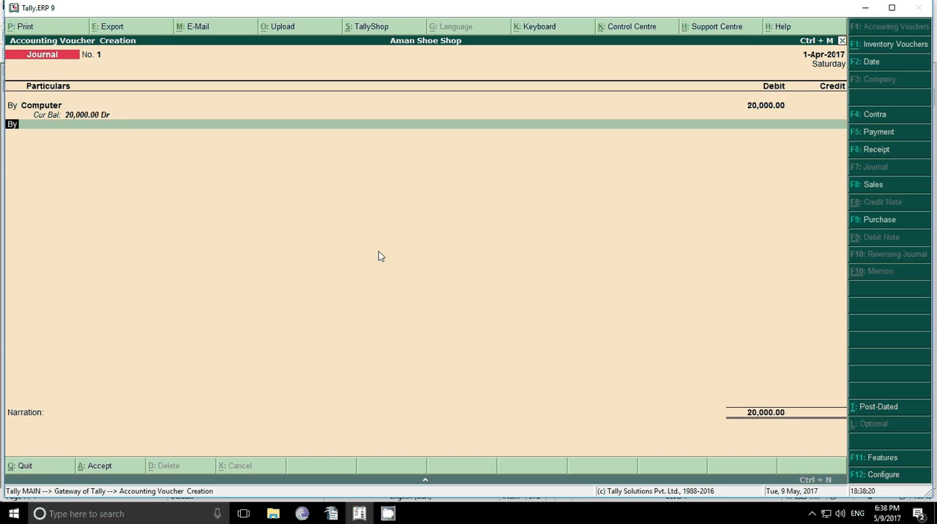
key("t")
key("Return")
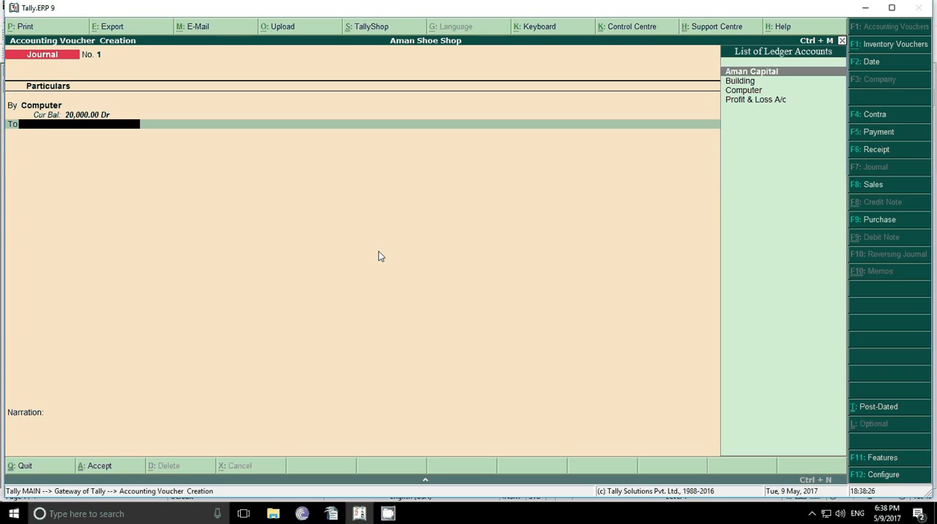
Step: Start a new ledger named Supi Computer from within the To line and place it under Sundry Creditors
key("alt+c")
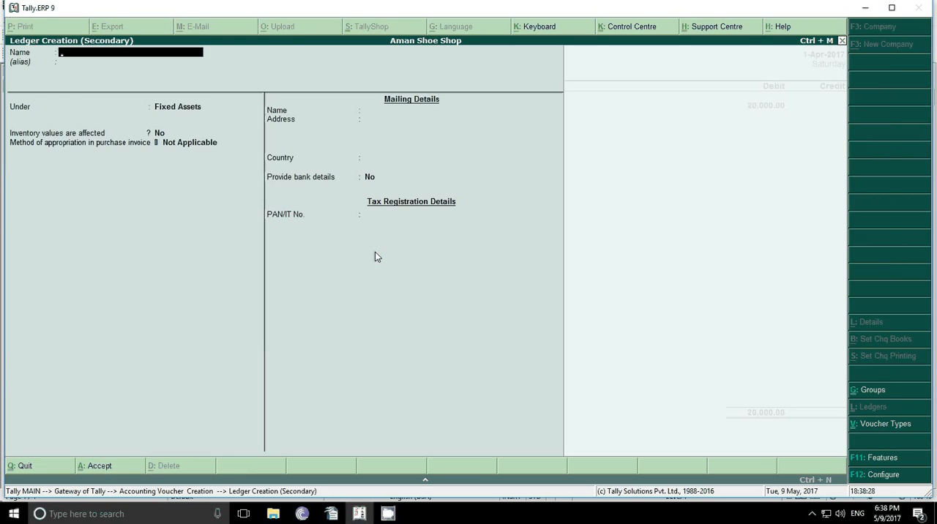
type("Supi Computer")
key("Return")
type("S")
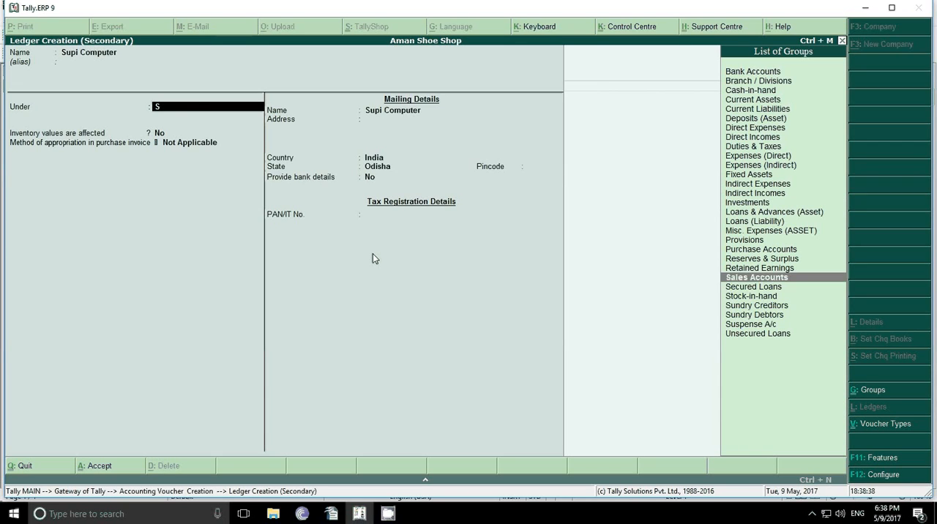
key("Down")
key("Down")
key("Down")
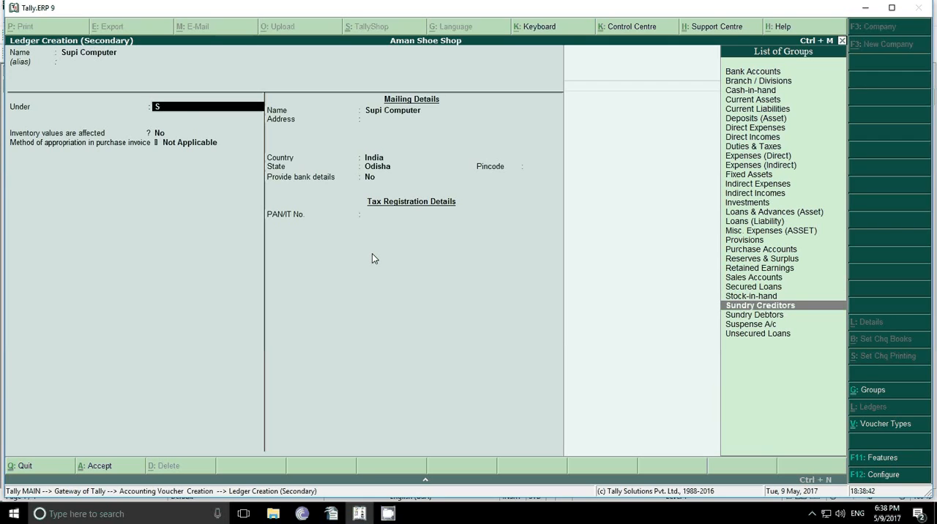
key("Return")
Step: Keep the Supi Computer ledger's bill-by-bill, inventory, mailing and tax details at their defaults and save it
key("Return")
key("Return")
key("Return")
key("Return")
key("Return")
key("Return")
key("Return")
key("Return")
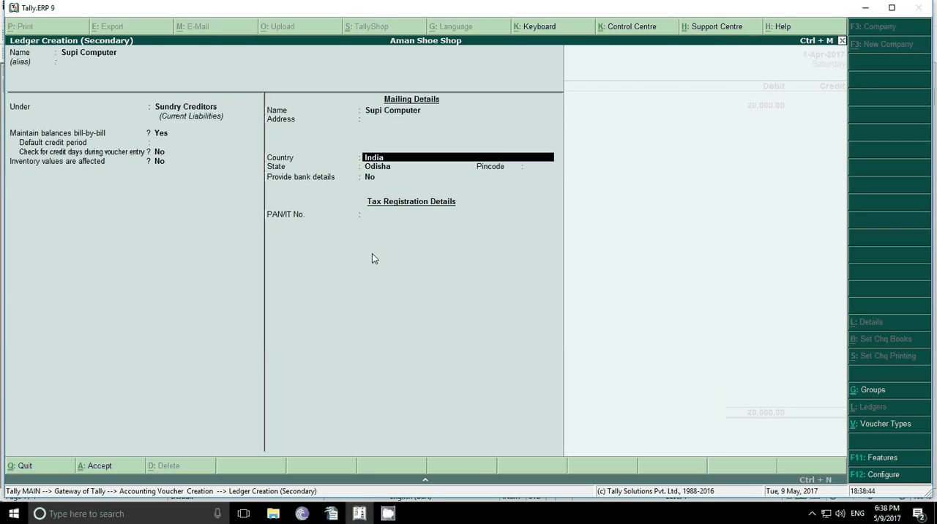
key("Return")
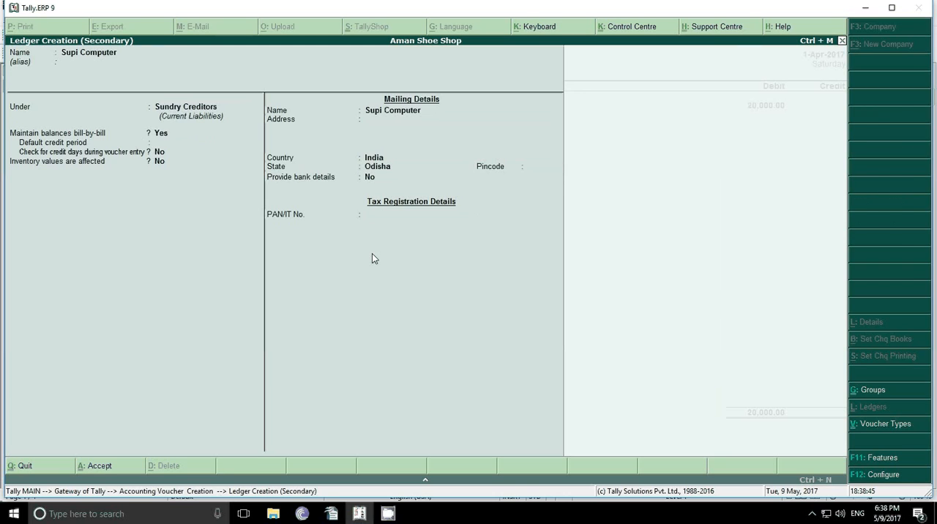
key("Return")
key("Return")
key("Return")
key("Return")
key("Return")
key("Return")
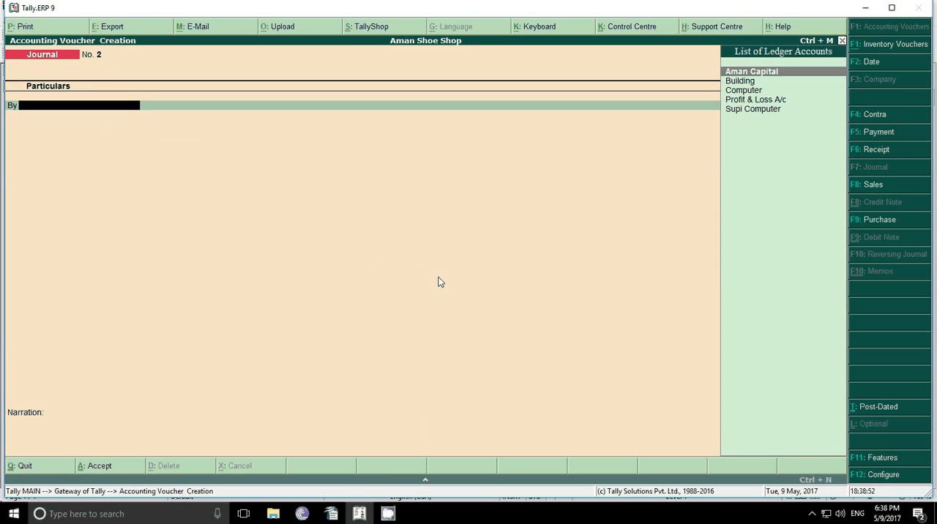
Step: Read transaction 5 in the Writer document, return to Tally.ERP 9 and start a purchase voucher for it
left_click(331, 514)
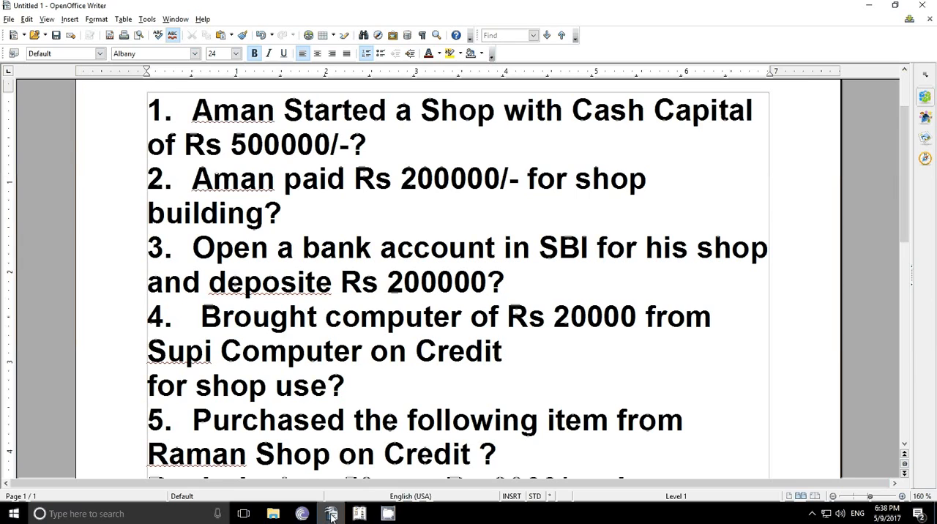
scroll(339, 312, "down", 1)
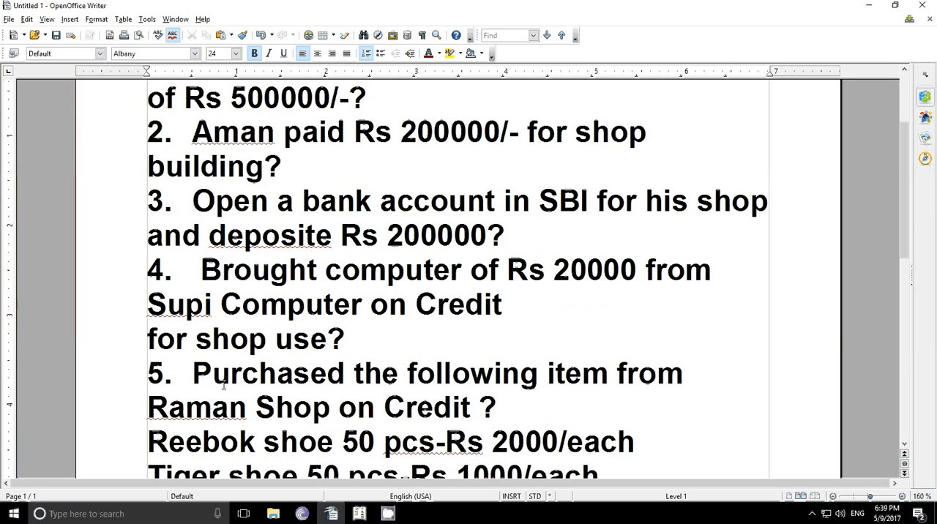
scroll(319, 387, "down", 1)
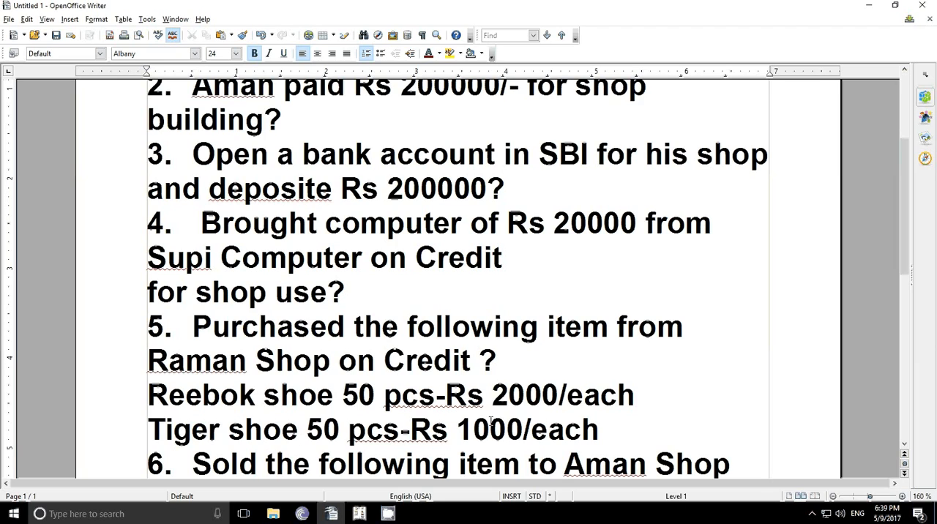
left_click(359, 513)
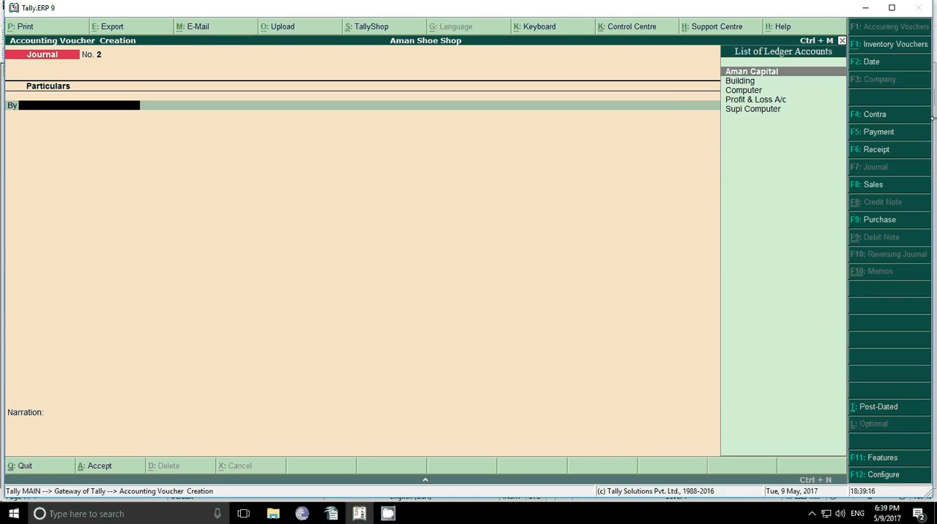
left_click(875, 221)
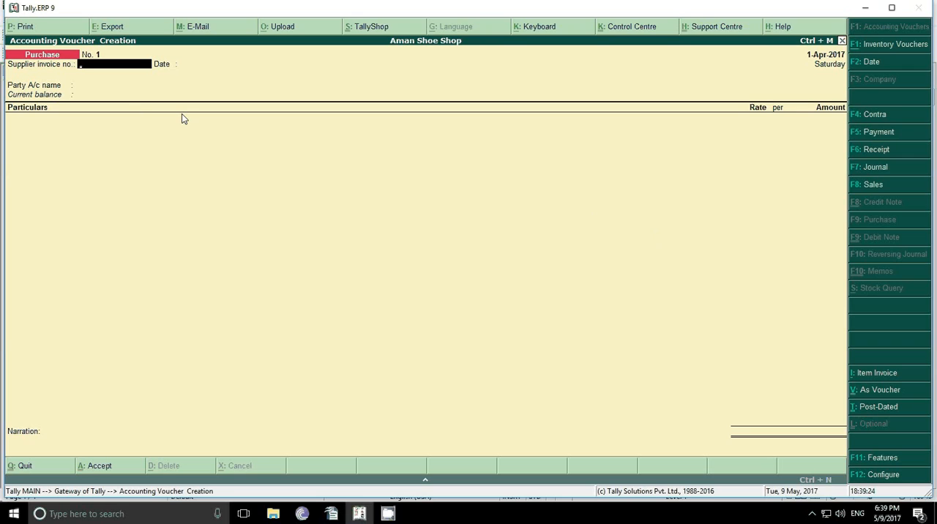
Step: Review the purchase voucher's invoice configuration options, from supplementary details to cheque and stock settings, without changing any
left_click(881, 475)
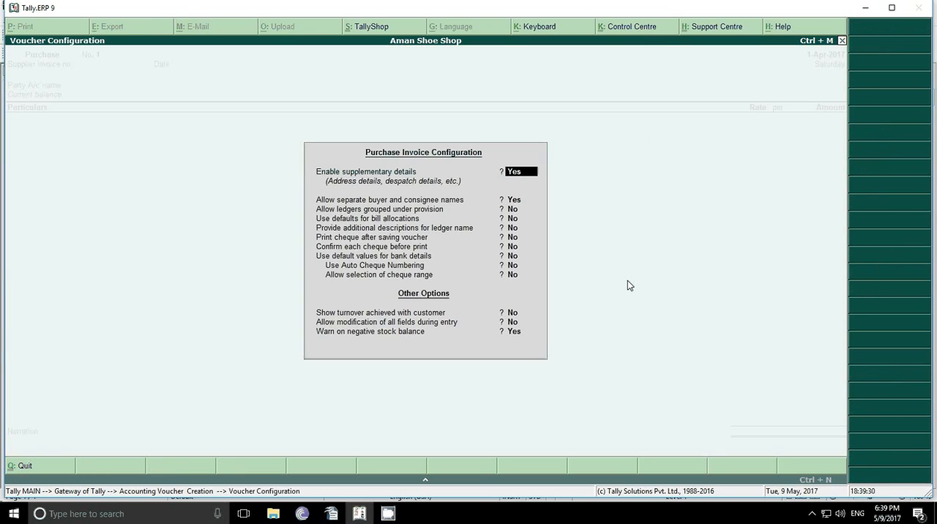
key("Return")
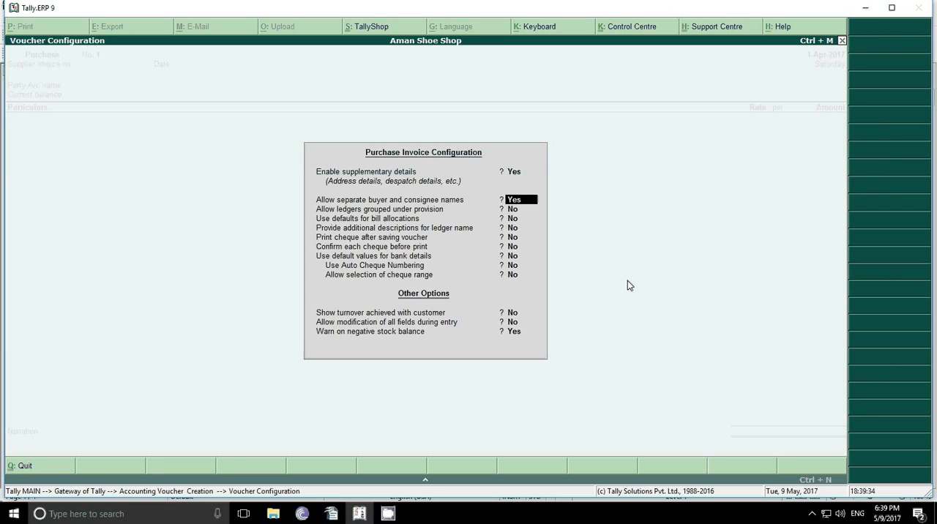
key("Return")
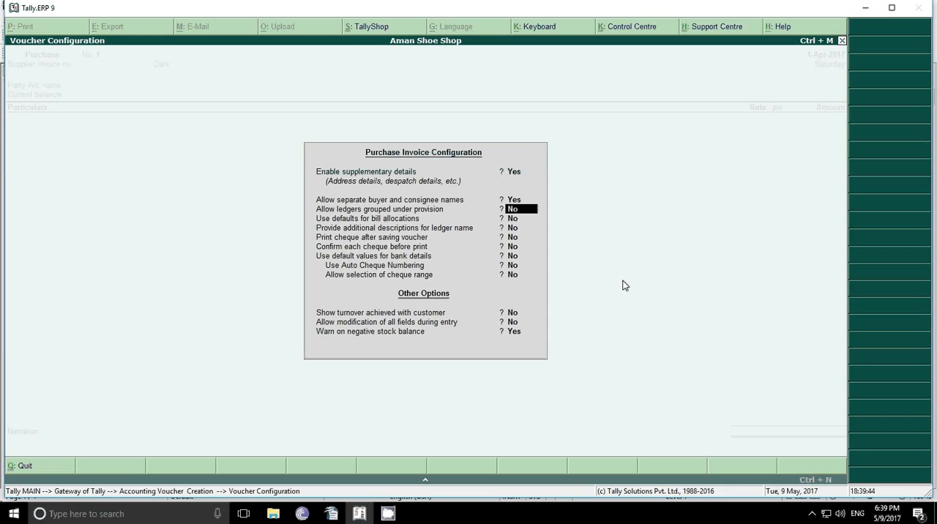
key("Return")
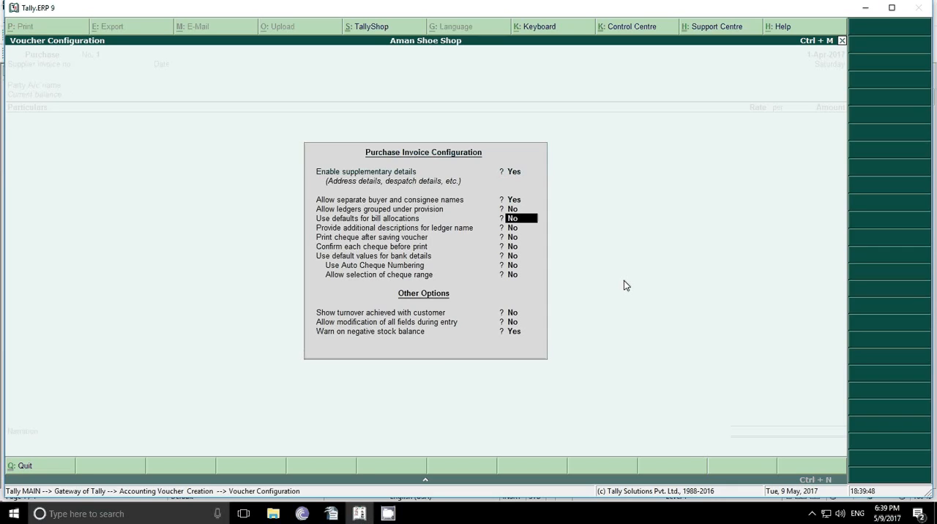
key("Return")
key("Return")
key("Return")
key("Return")
key("Return")
key("Return")
key("Return")
key("Return")
key("Return")
key("Return")
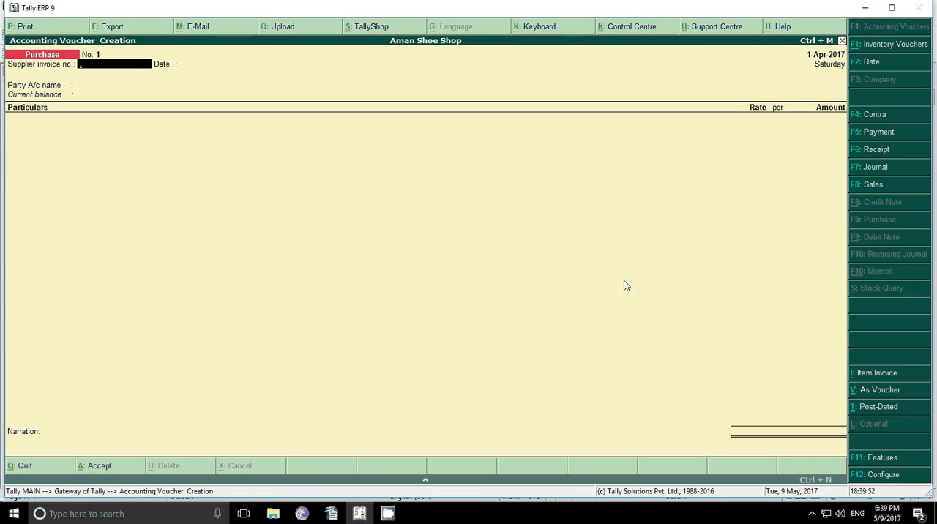
Step: Set the purchase voucher to item invoice mode and leave the supplier invoice number and date blank
left_click(873, 375)
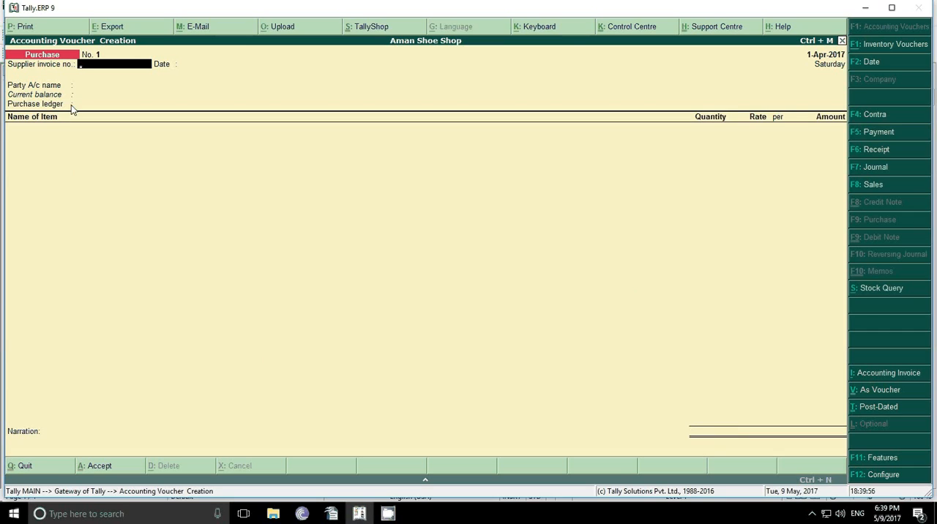
left_click(882, 378)
left_click(877, 372)
key("Return")
key("Return")
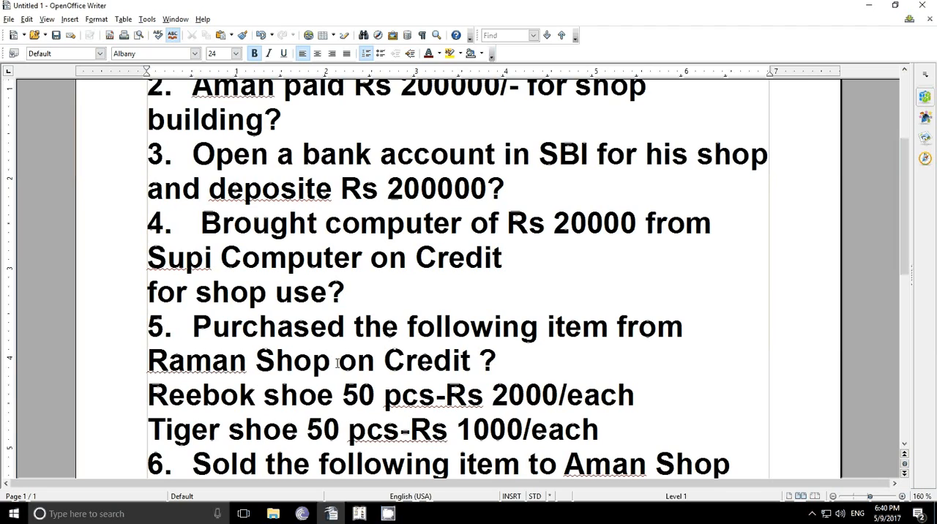
left_click(359, 513)
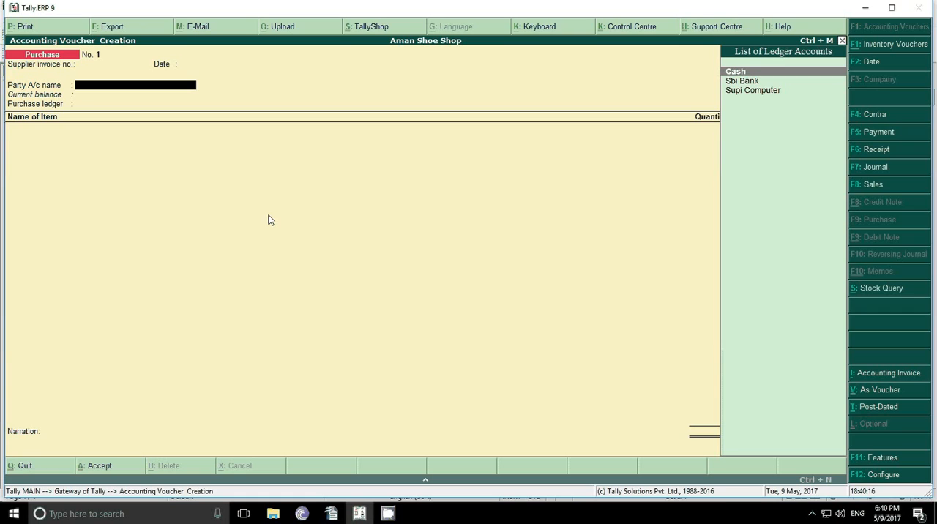
Step: Create the ledger Raman Shop under Sundry Creditors from the party account line and save it with its default details
key("alt+c")
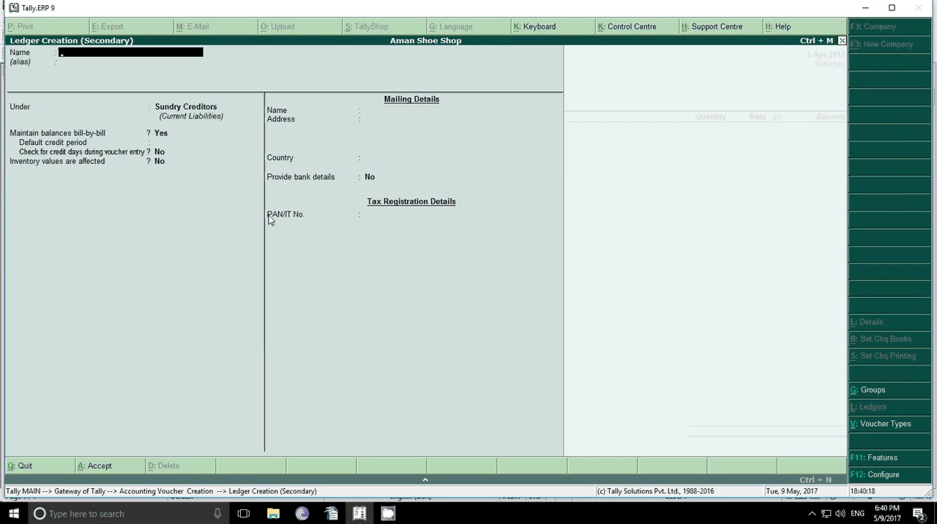
type("Raman Shop")
key("Return")
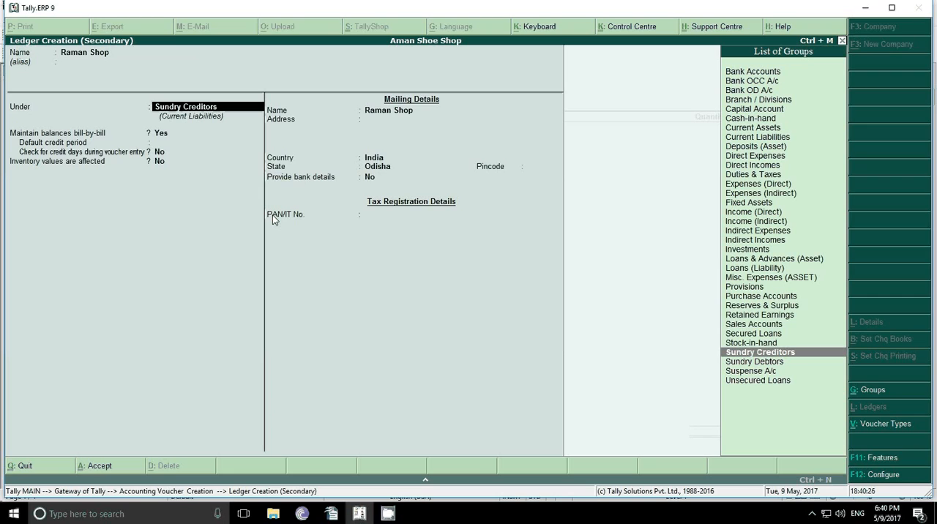
key("Return")
key("Return")
key("Return")
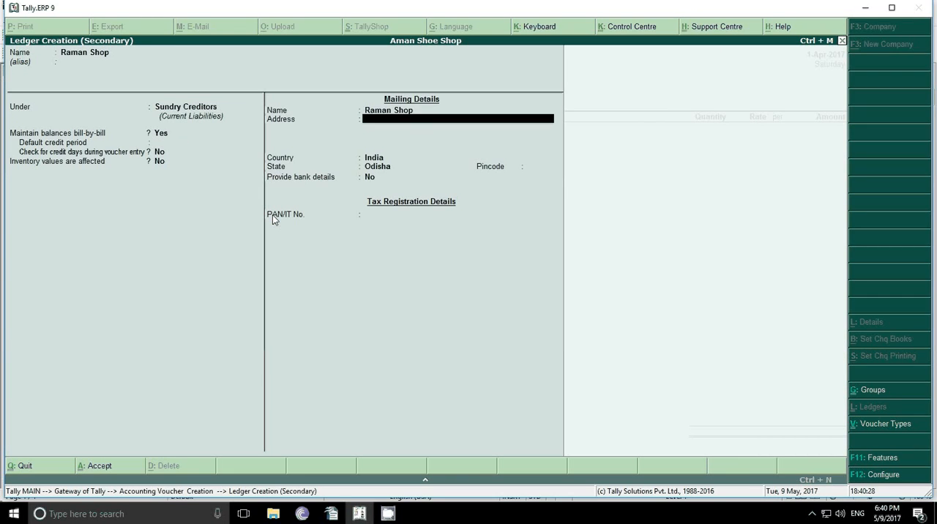
key("Return")
key("Return")
key("Return")
Step: Accept the party details for Raman Shop without adding any references or address
key("Return")
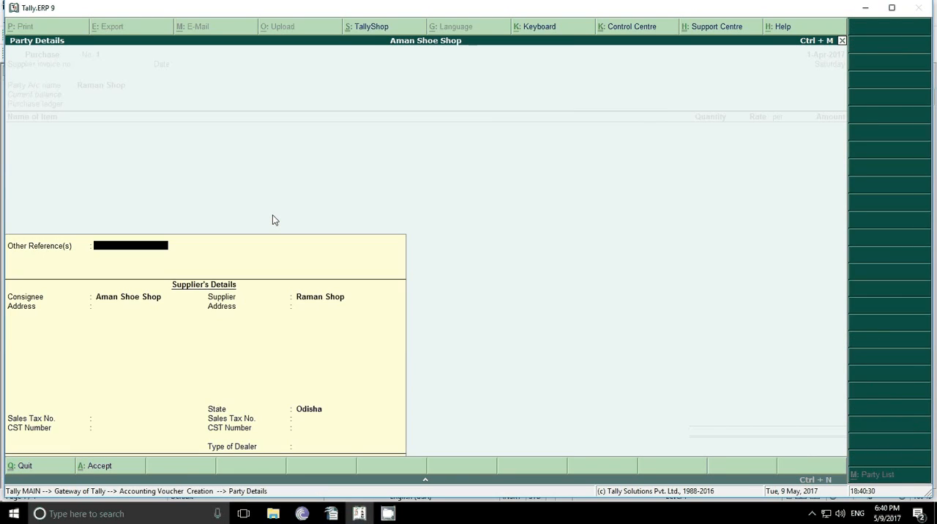
key("Return")
key("Return")
key("Return")
key("Return")
key("Return")
key("Return")
key("Return")
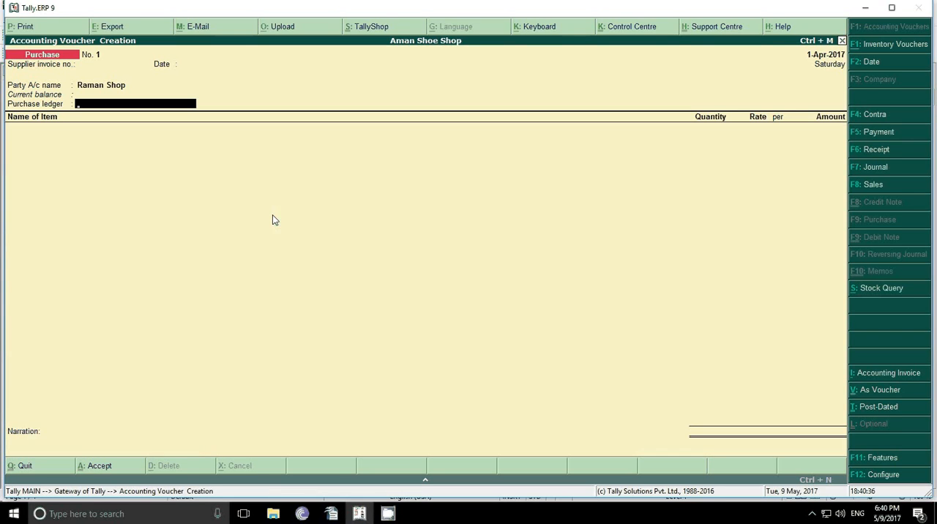
Step: Create the ledger Purchase under Purchase Accounts from the purchase ledger line, with appropriation method Not Applicable, and save it
key("alt+c")
type("Pu")
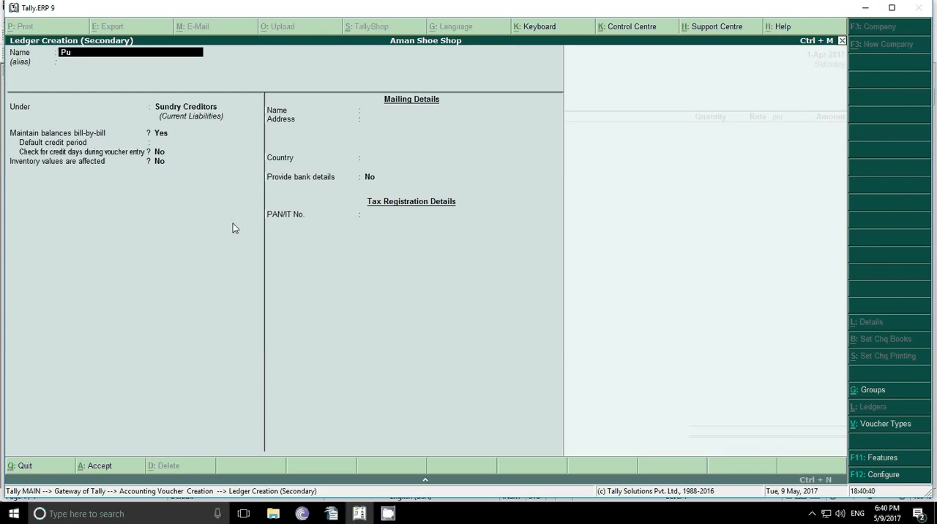
type("rchase")
key("Return")
type("P")
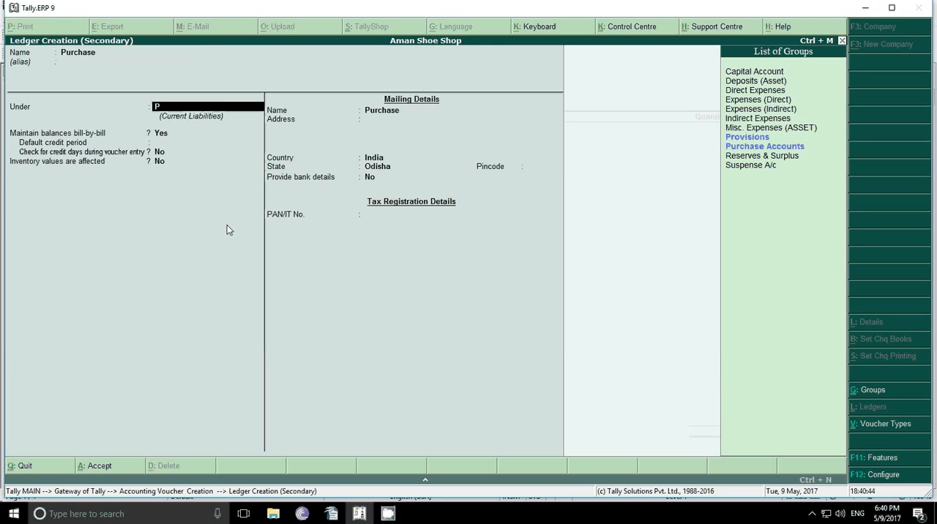
key("Down")
key("Return")
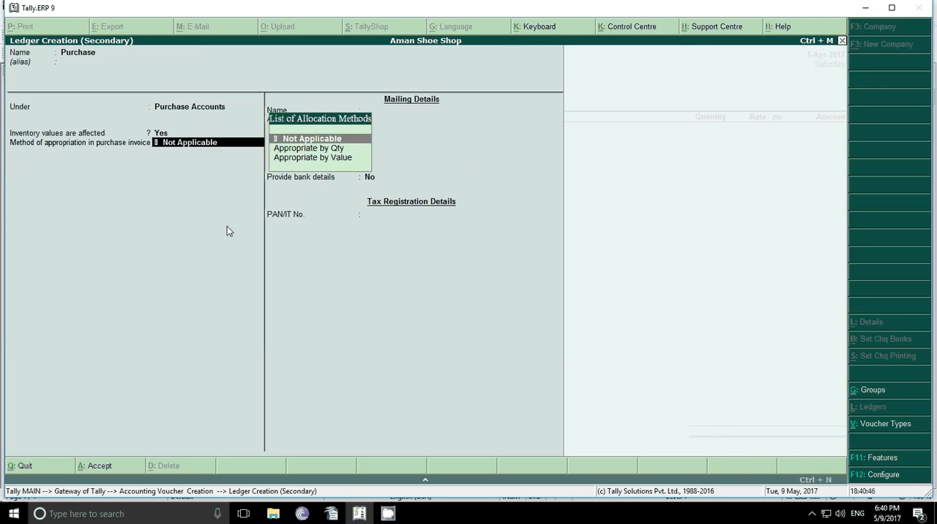
key("Return")
key("Return")
key("Return")
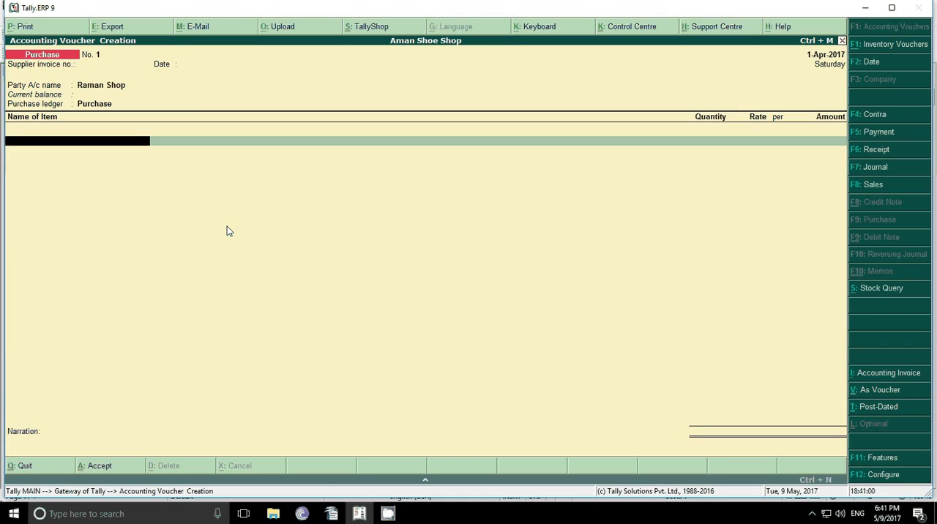
Step: Start a new stock item named Reebok Shoe from the voucher's item line and place it under Primary
key("alt+c")
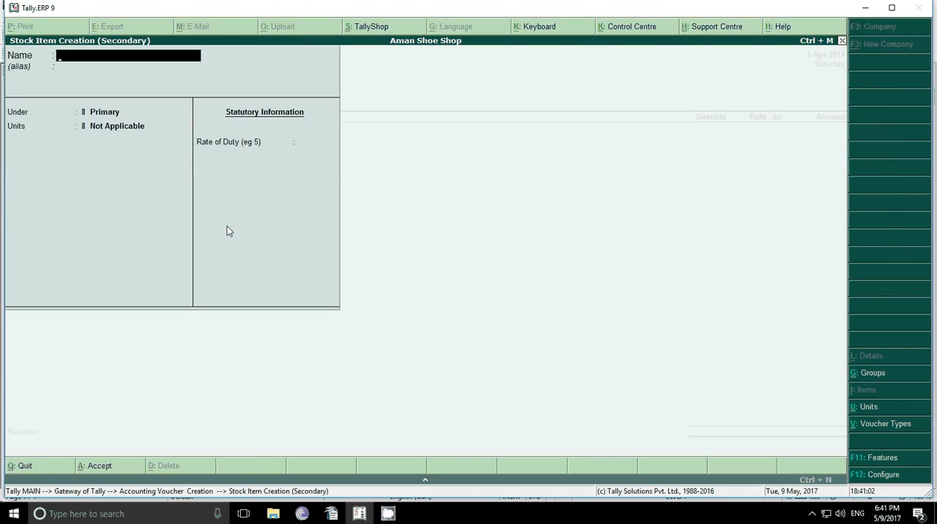
type("Reebok Shoe")
key("Return")
key("Return")
key("Return")
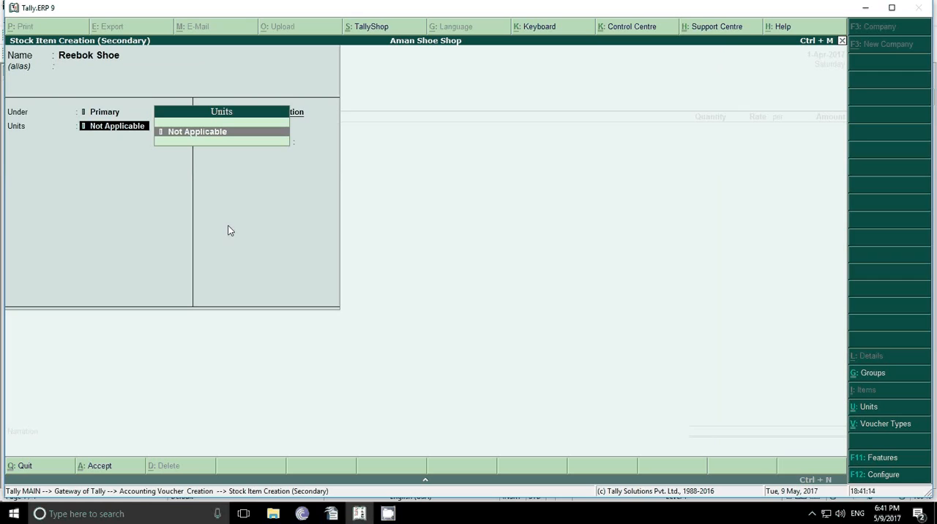
Step: Create the simple unit pcs with 0 decimal places for Reebok Shoe and save the stock item with its other defaults
key("alt+c")
type("pcs")
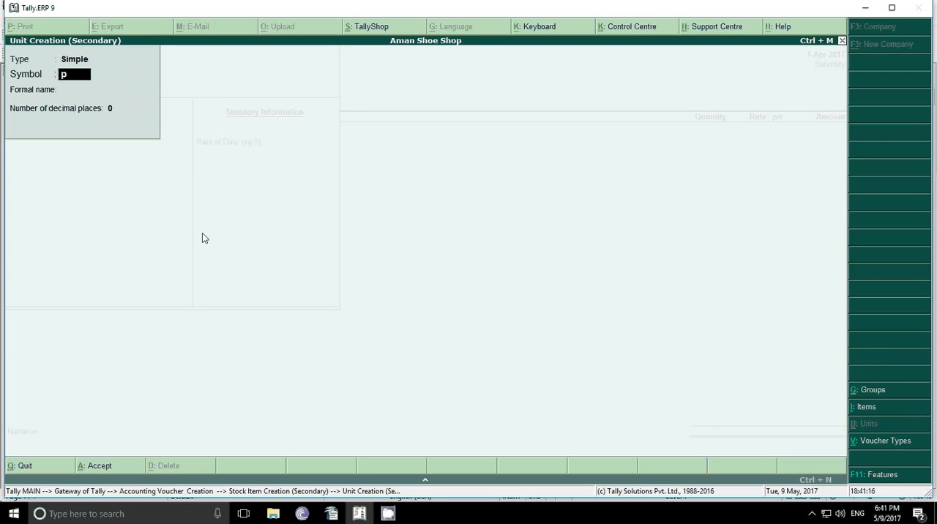
key("Return")
key("Return")
key("Return")
key("Return")
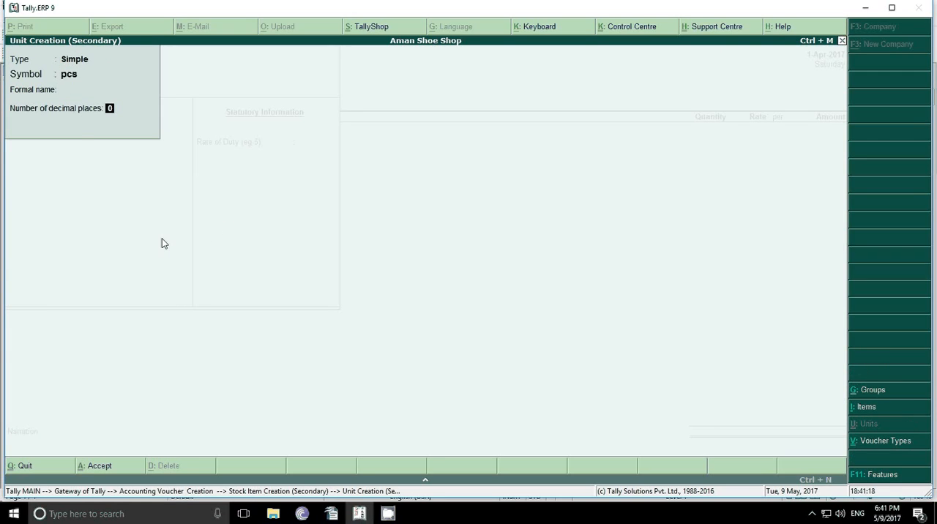
key("Return")
key("Return")
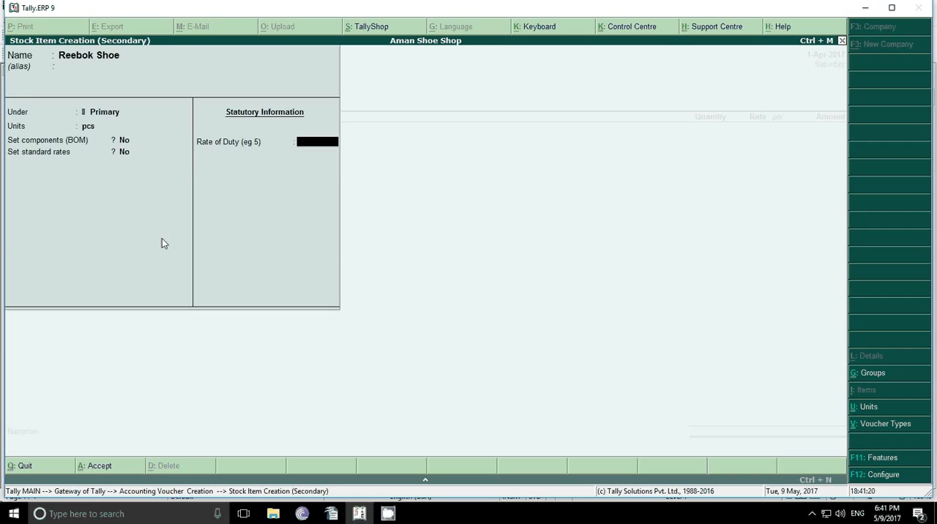
key("Return")
Step: Leave the Reebok Shoe description blank and enter 50 pcs at a rate of 2000 per piece
key("Return")
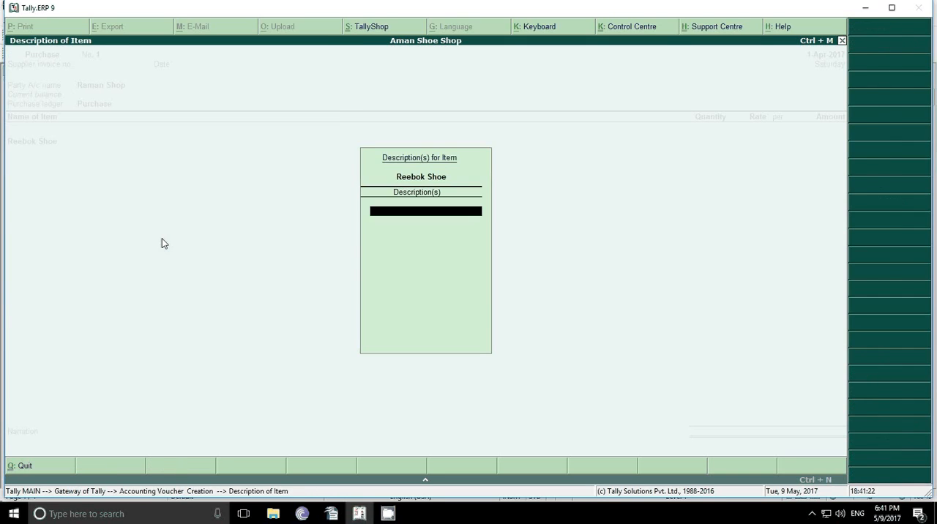
key("Return")
type("50")
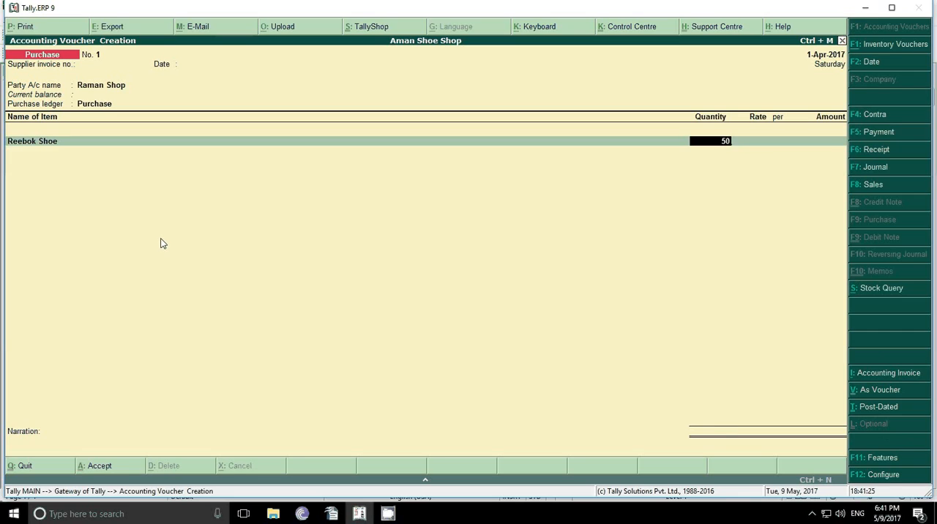
key("Return")
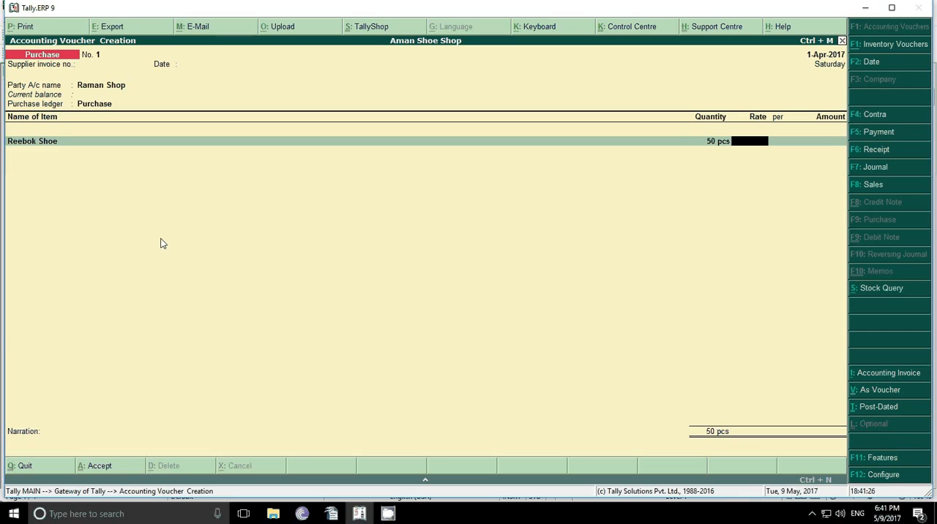
type("2000")
key("Return")
key("Return")
key("Return")
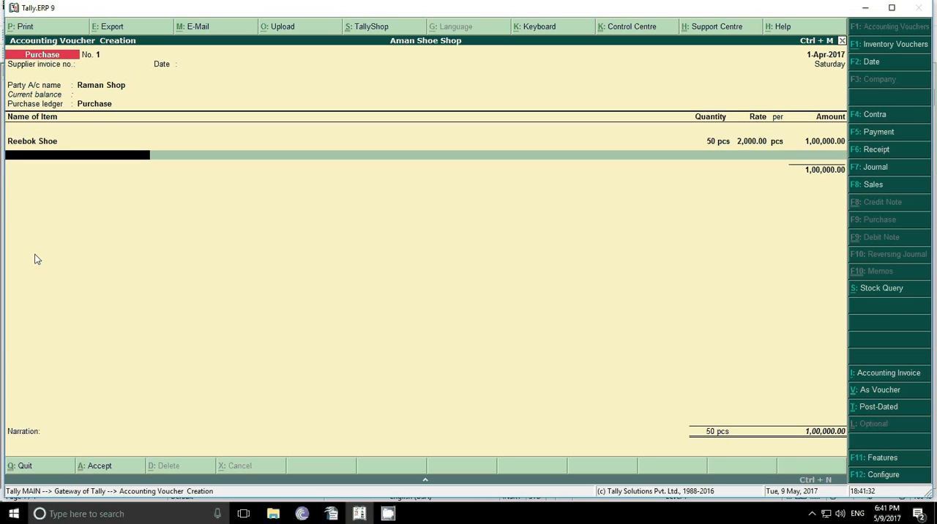
Step: Start a new stock item named Tiger Shoe from the voucher's second item line and place it under Primary
key("alt+c")
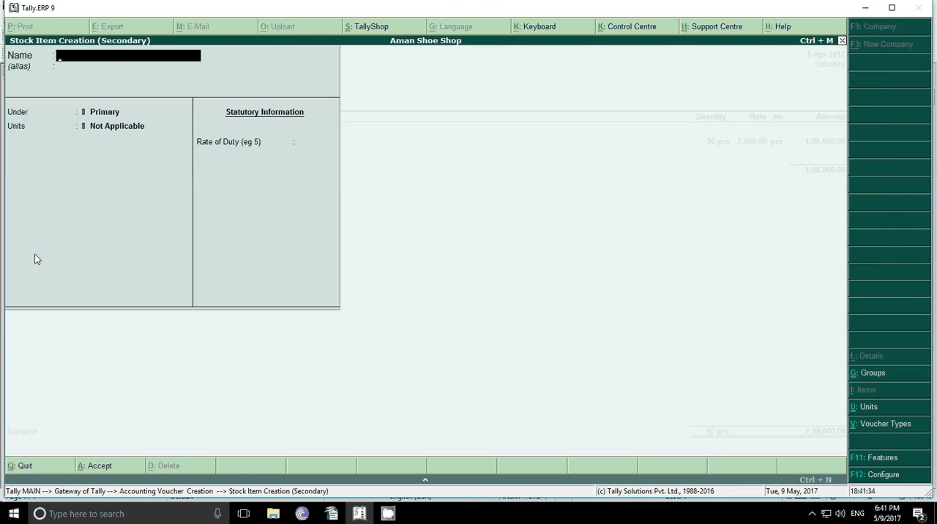
type("Tiger Shoe")
key("Return")
key("Return")
Step: Set Tiger Shoe's unit to pcs, save the stock item with its other defaults and leave its description blank
key("Down")
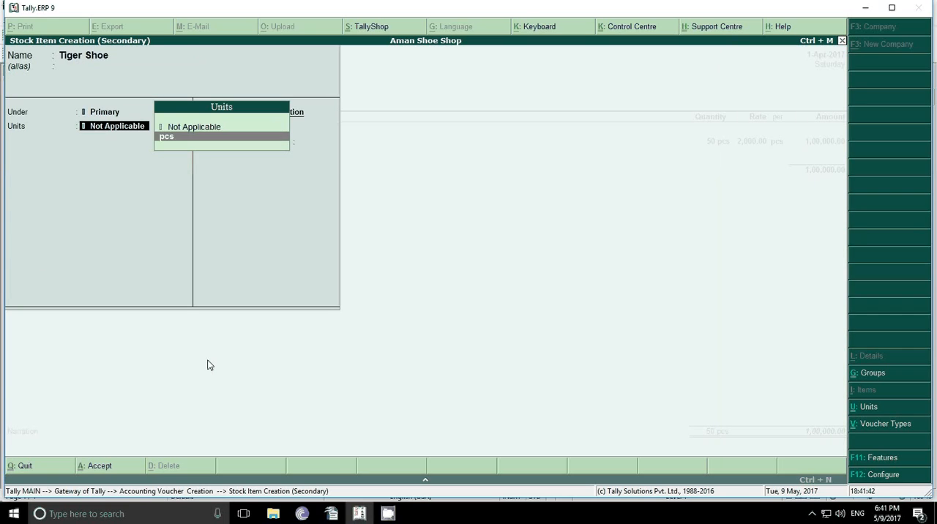
key("Return")
key("Return")
key("Return")
key("Return")
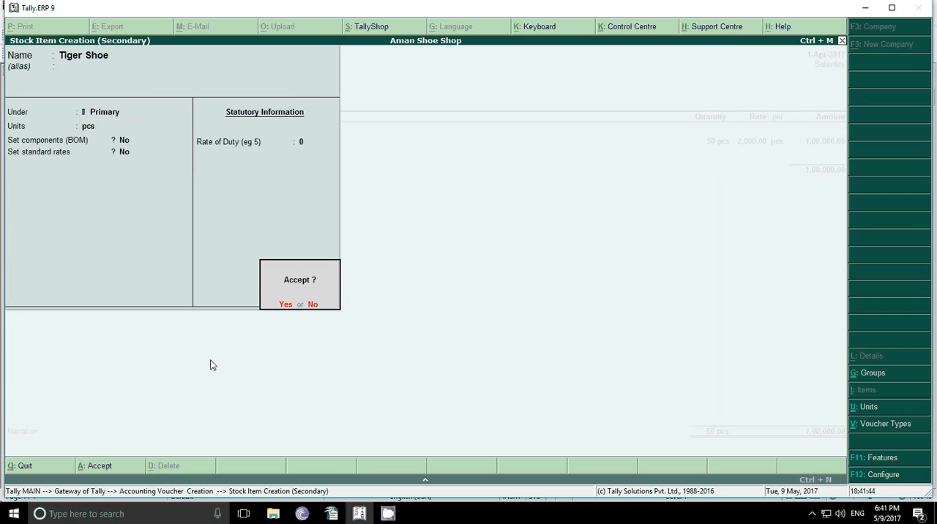
key("Return")
Step: Enter a quantity of 50 pcs for Tiger Shoe in the purchase voucher
key("Return")
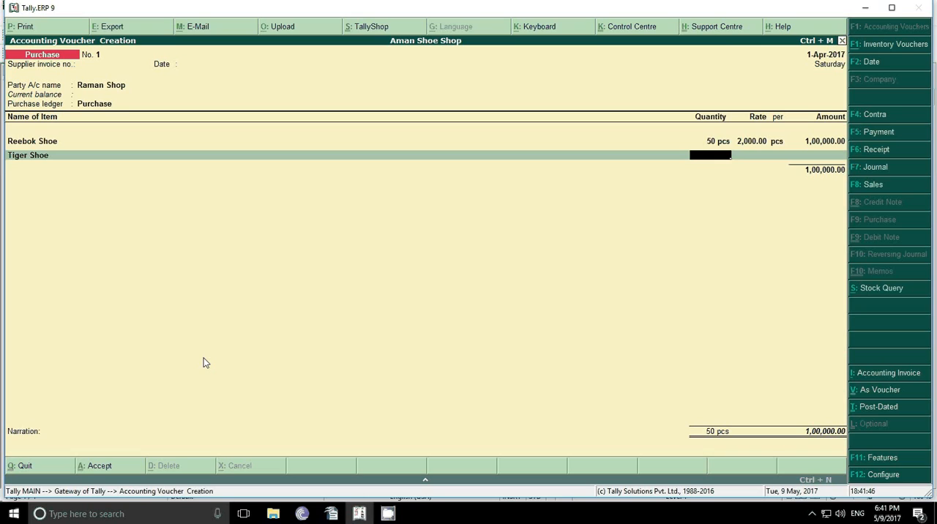
type("50")
key("Return")
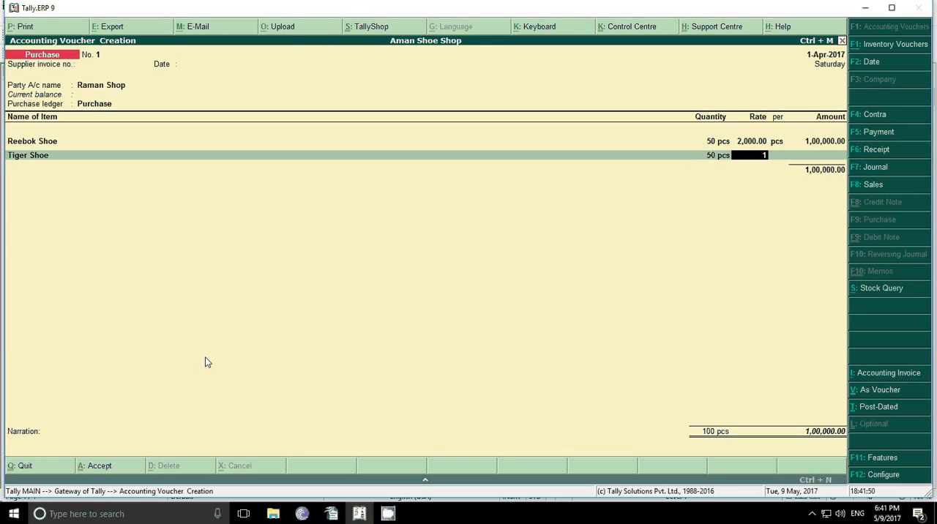
type("10,000")
key("Return")
key("Return")
key("Return")
key("Return")
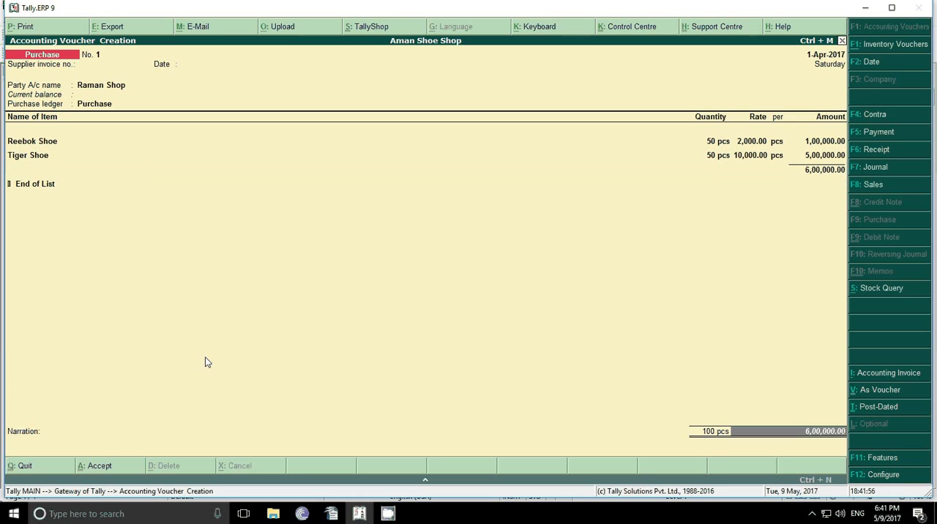
key("Return")
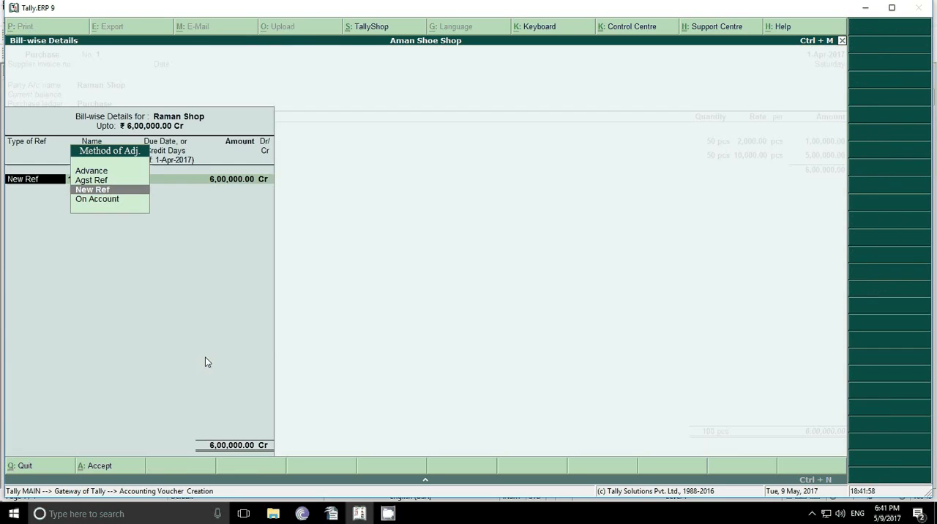
key("Escape")
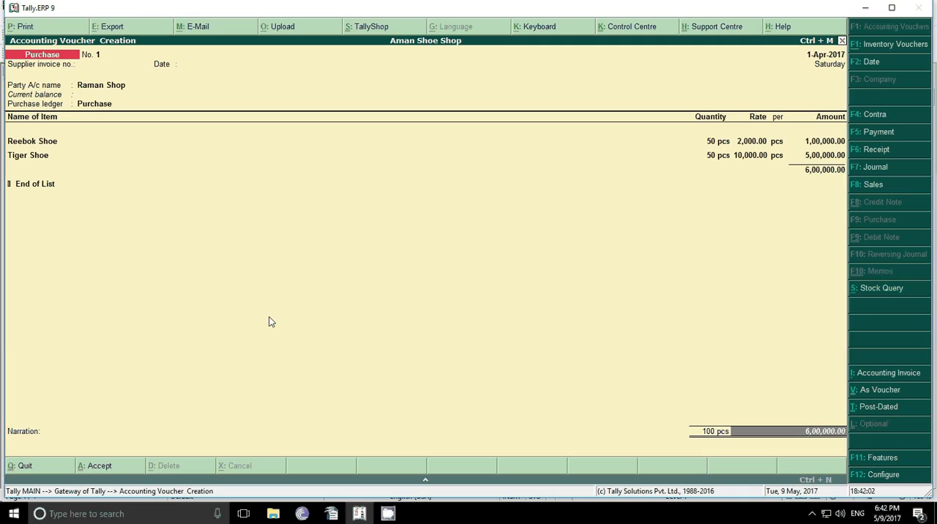
Step: Set Tiger Shoe's rate to 1000 per piece and finish the purchase voucher's item list
key("BackSpace")
key("BackSpace")
key("BackSpace")
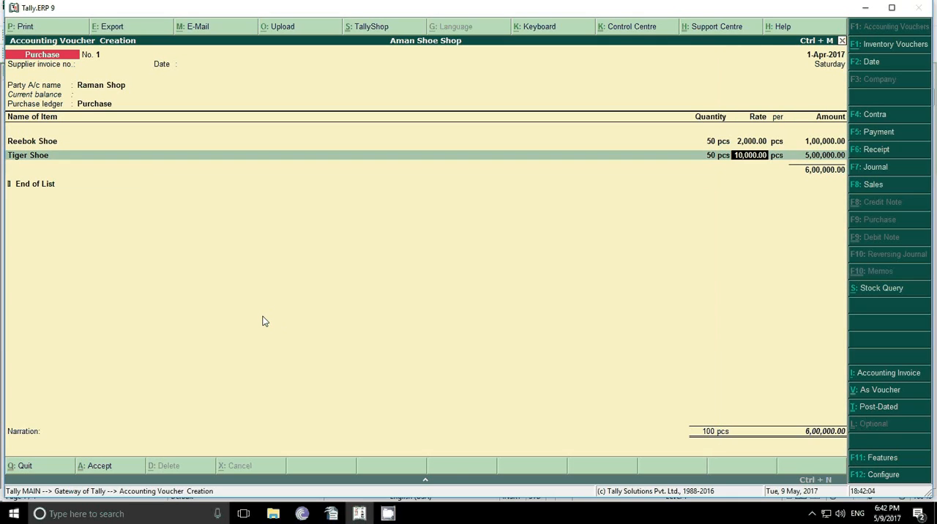
key("BackSpace")
type("1000")
key("Return")
key("Return")
key("Return")
key("Return")
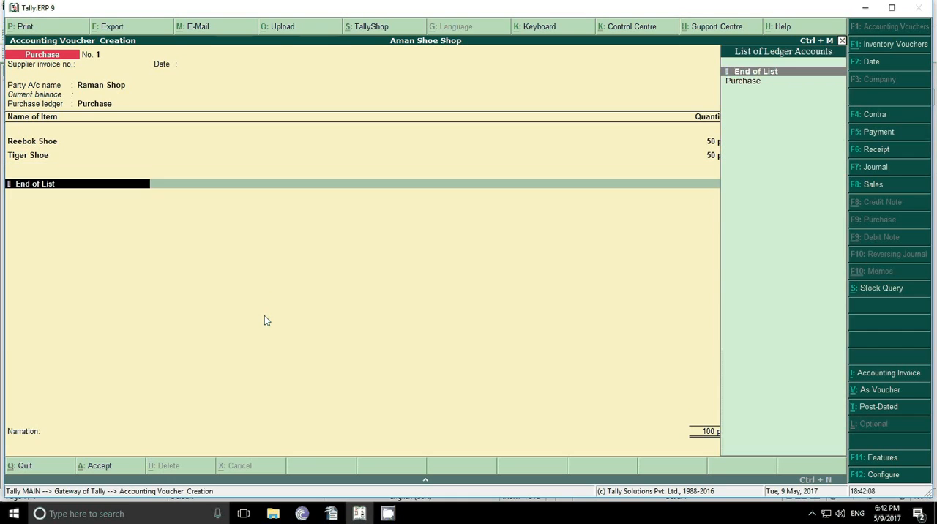
Step: Record the purchase amount as new reference 1 for Raman Shop and save the voucher without a narration
key("Return")
key("Return")
type("1")
key("Return")
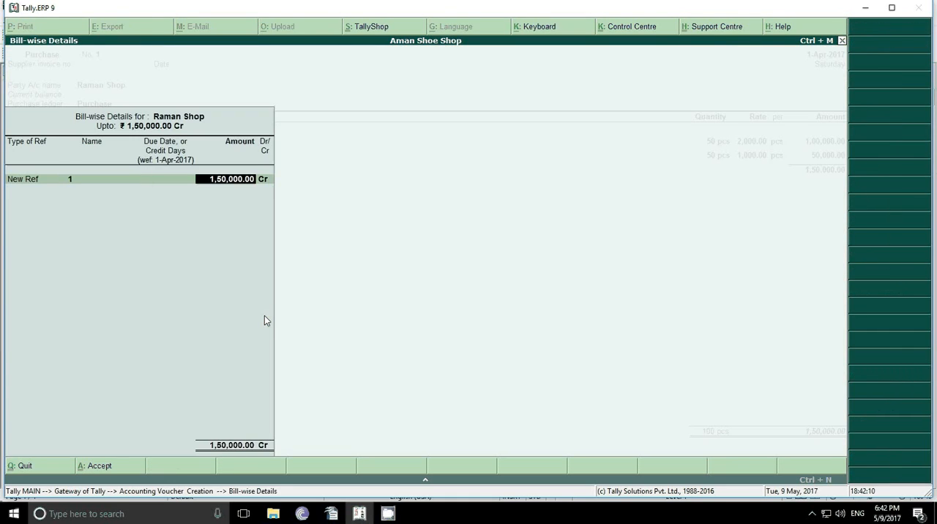
key("Return")
key("Return")
key("Return")
key("Return")
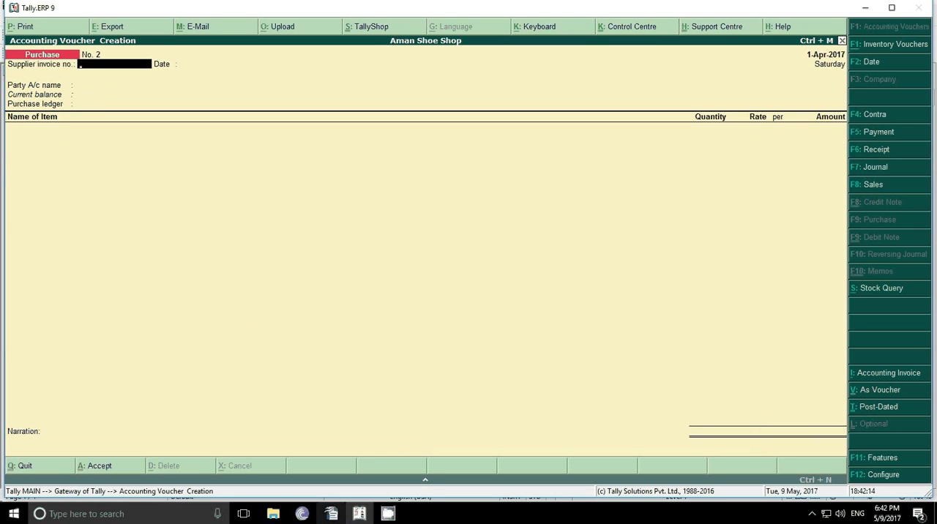
Step: Switch to the OpenOffice Writer document and examine transaction 6, checking the buyer, items, quantities and rates
left_click(331, 514)
scroll(362, 397, "down", 1)
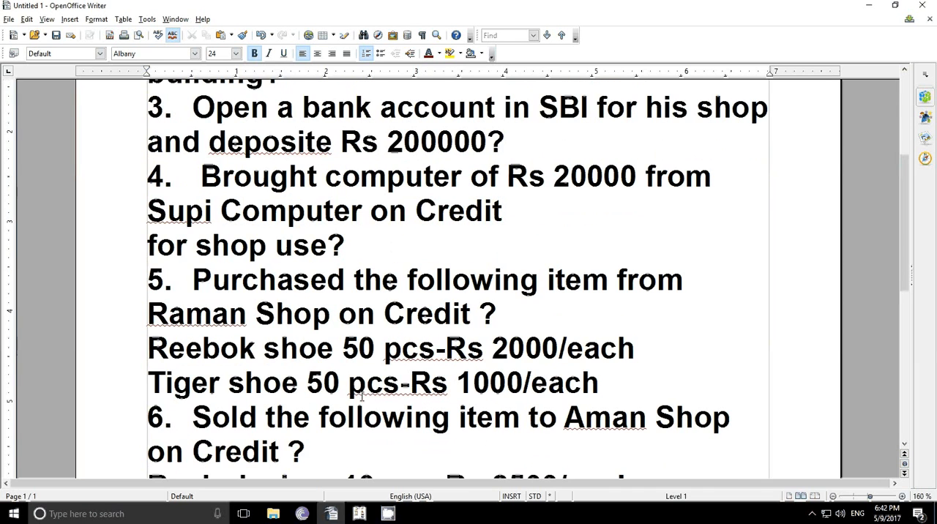
scroll(244, 415, "down", 1)
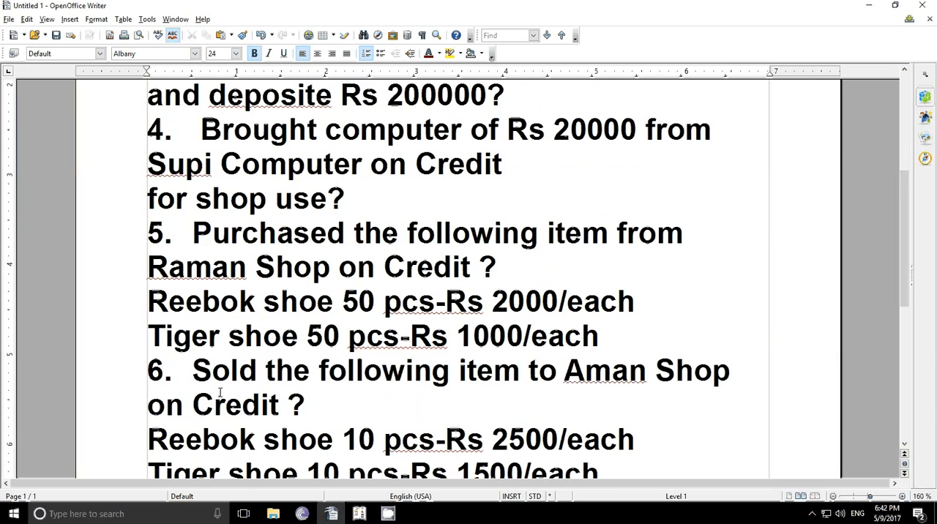
scroll(218, 390, "down", 1)
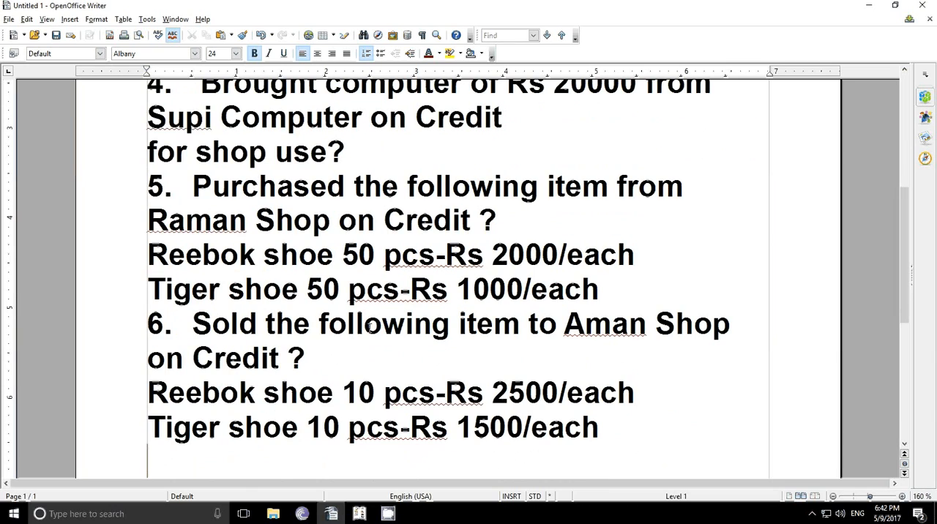
left_click_drag(564, 324, 645, 327)
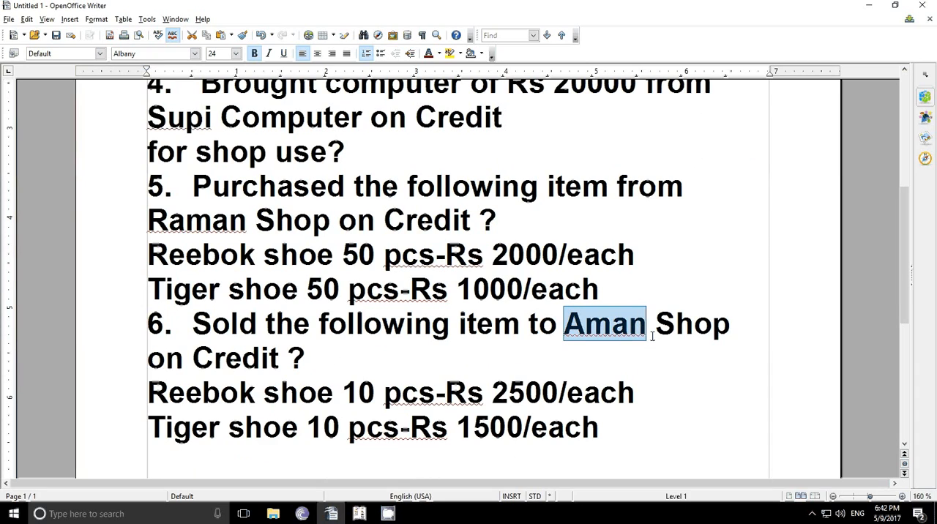
left_click(653, 332)
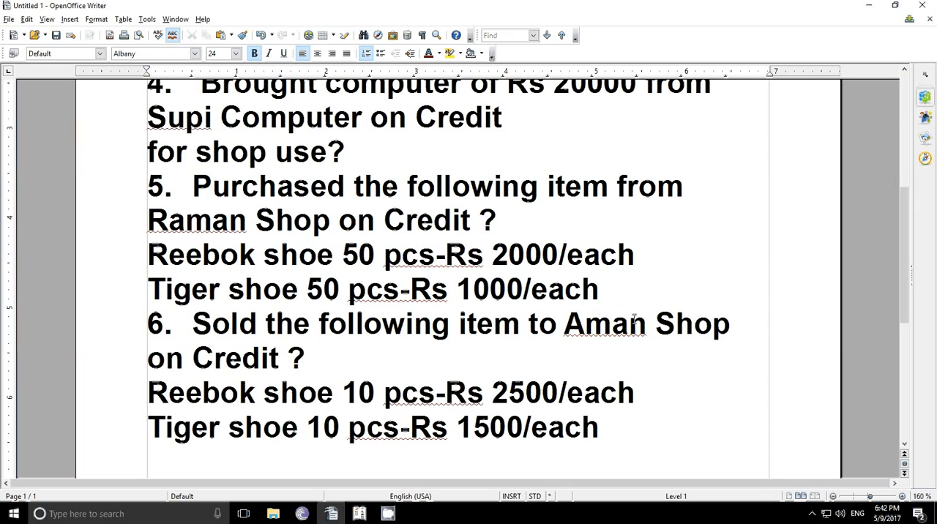
Step: Switch to Tally.ERP 9 and begin a sales voucher with its reference number left blank
left_click(358, 513)
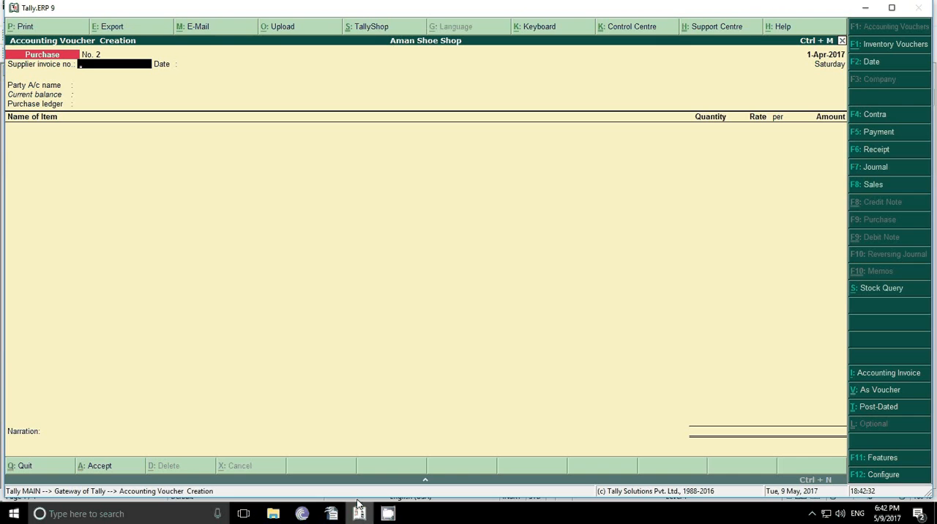
left_click(874, 186)
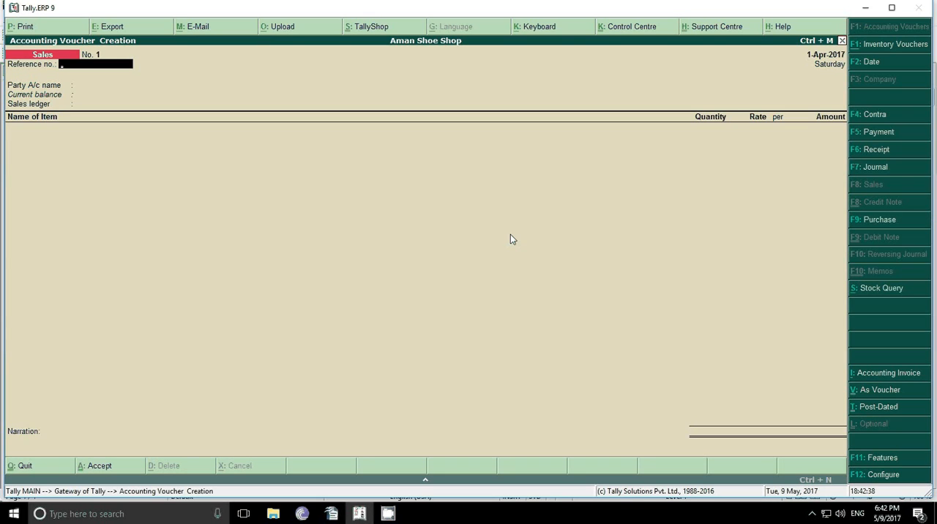
key("Return")
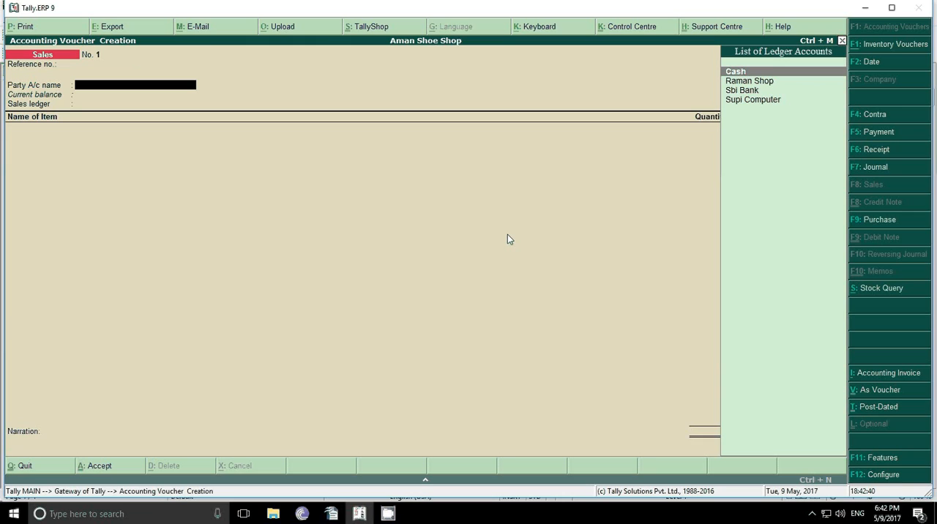
Step: Start a new party ledger named Aman Shop without an alias and place it under Sundry Debtors
key("alt+c")
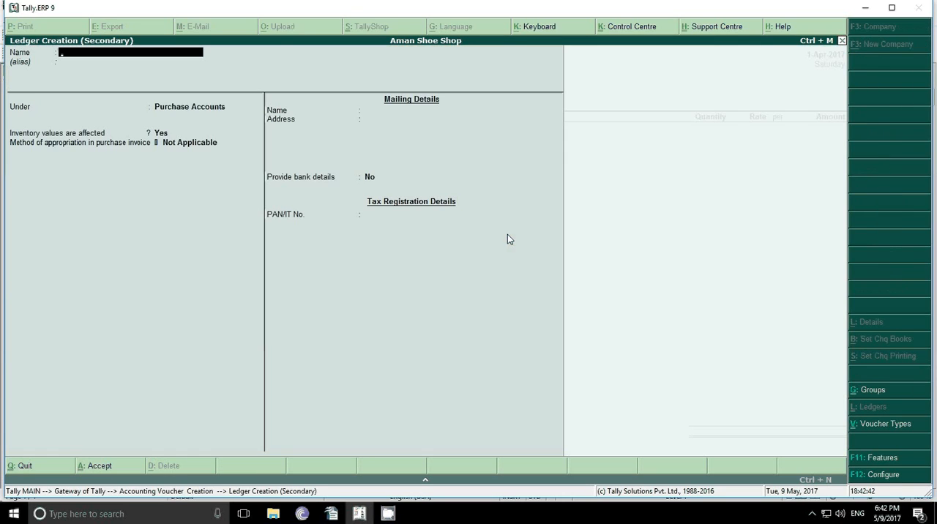
type("Aman Shop")
key("Return")
key("Return")
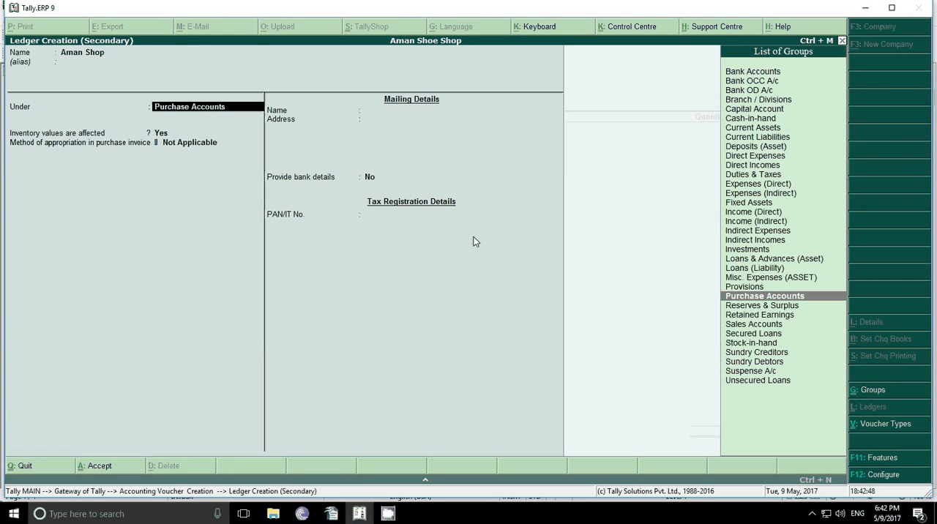
type("S")
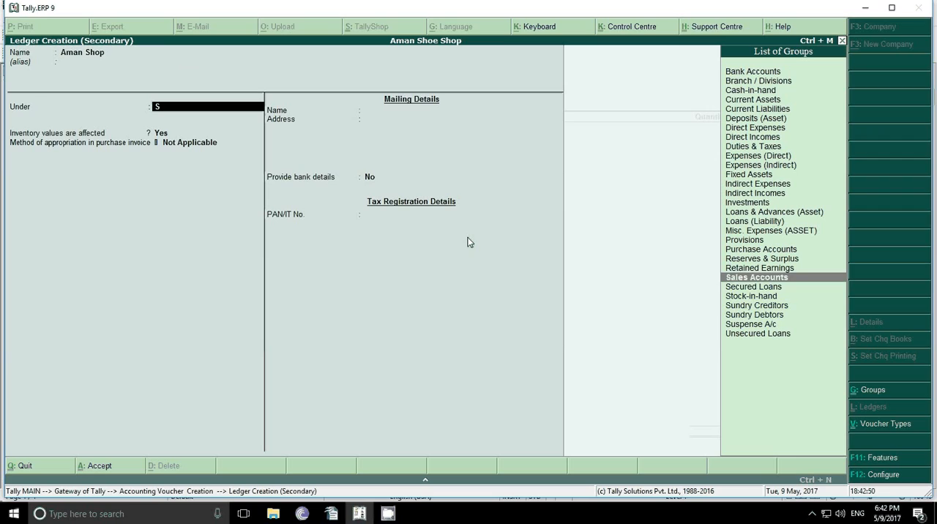
key("Down")
key("Down")
key("Down")
key("Down")
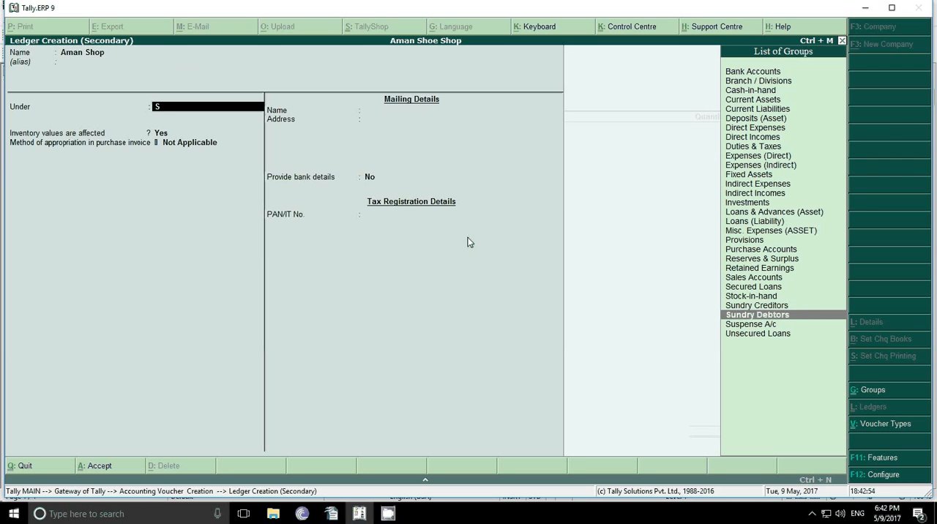
key("Return")
Step: Save the Aman Shop ledger with its other defaults, leaving bill-by-bill balances and inventory values set to No
key("Return")
key("Return")
key("Return")
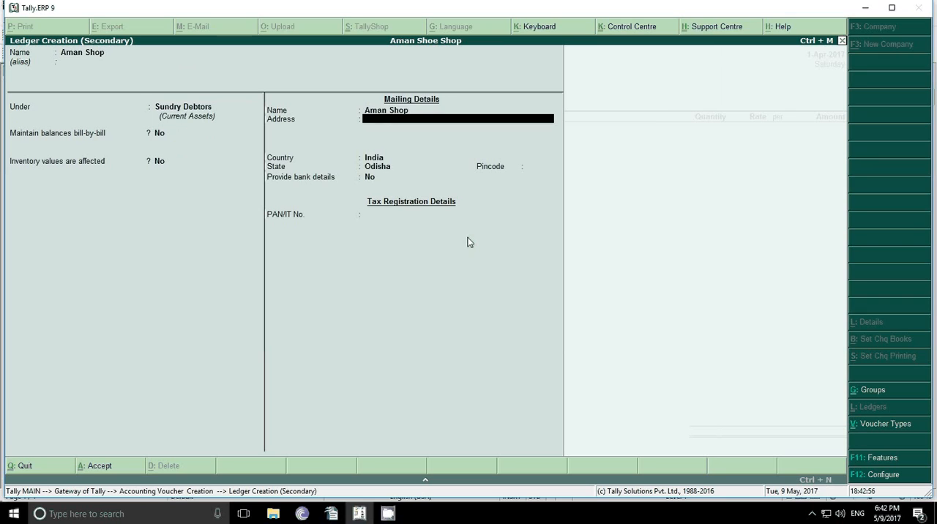
key("Return")
Step: Accept Aman Shop's party details with the despatch, order and address fields left blank
key("Return")
key("Return")
key("Return")
key("Return")
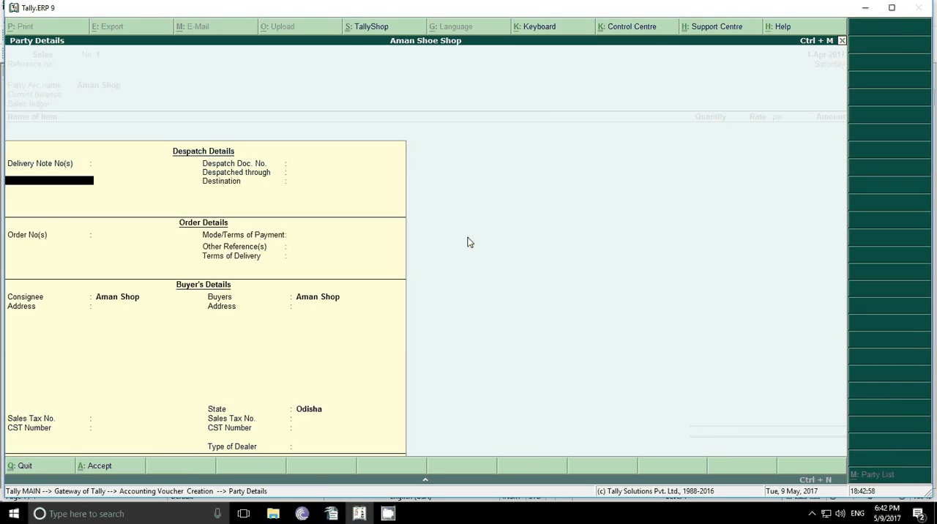
key("Return")
key("Return")
key("Return")
key("Return")
key("Return")
key("Return")
key("Return")
key("Return")
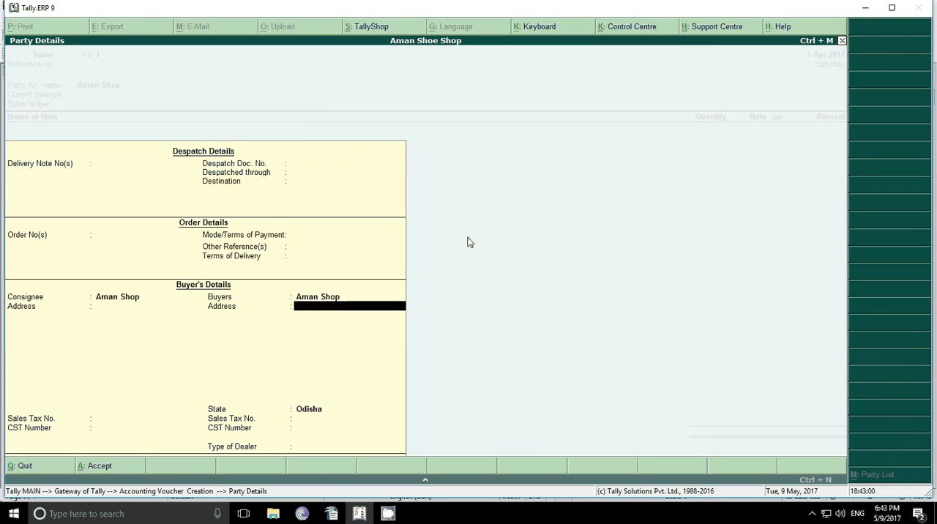
key("Return")
key("Return")
key("Return")
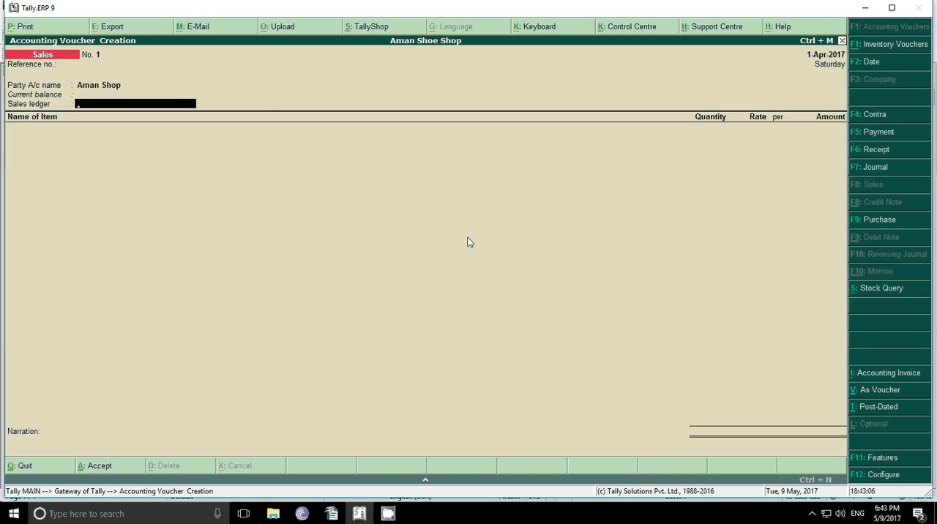
Step: Create the sales ledger Sale under Sales Accounts with its other defaults and use it in the voucher
key("alt+c")
type("Sale")
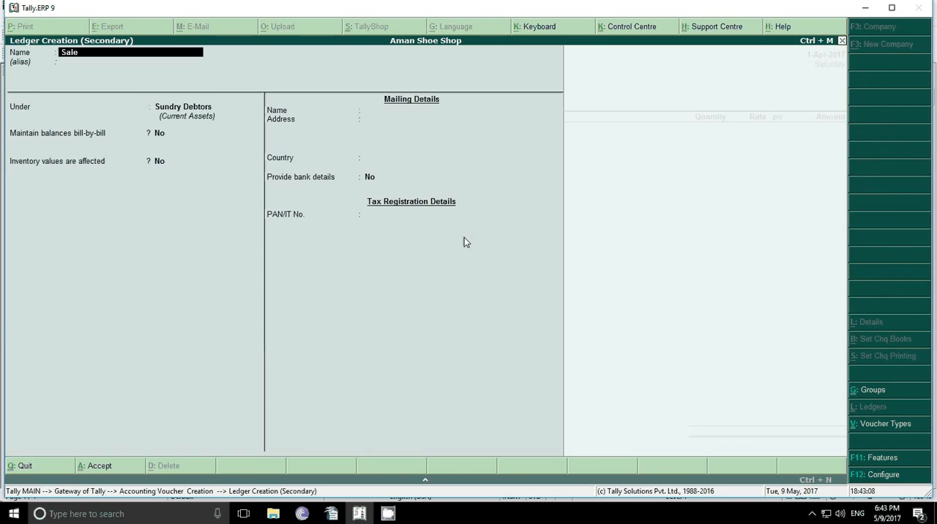
key("Return")
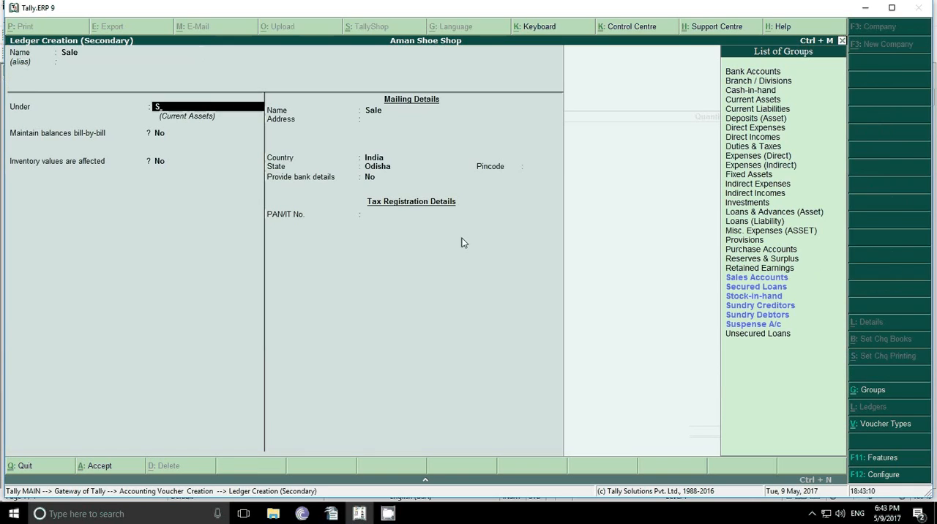
type("S")
key("Down")
key("Up")
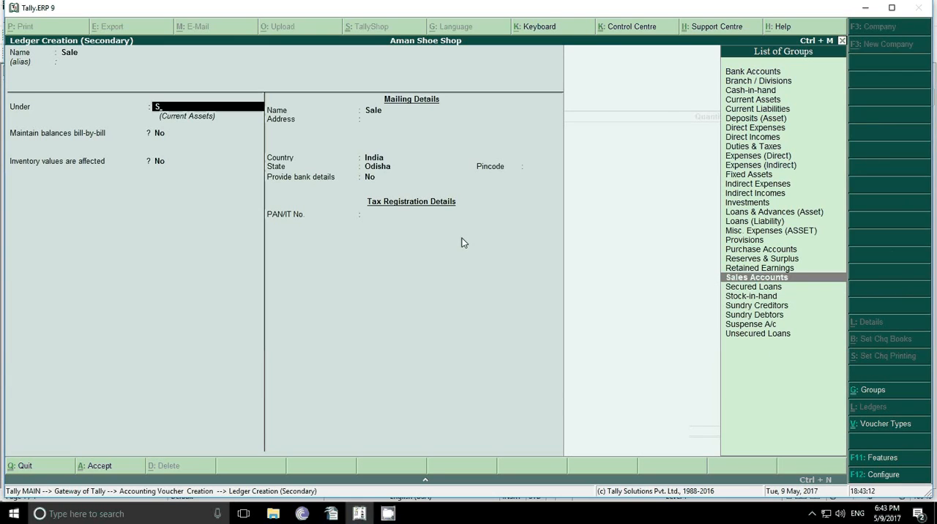
key("Return")
key("Return")
key("Return")
key("Return")
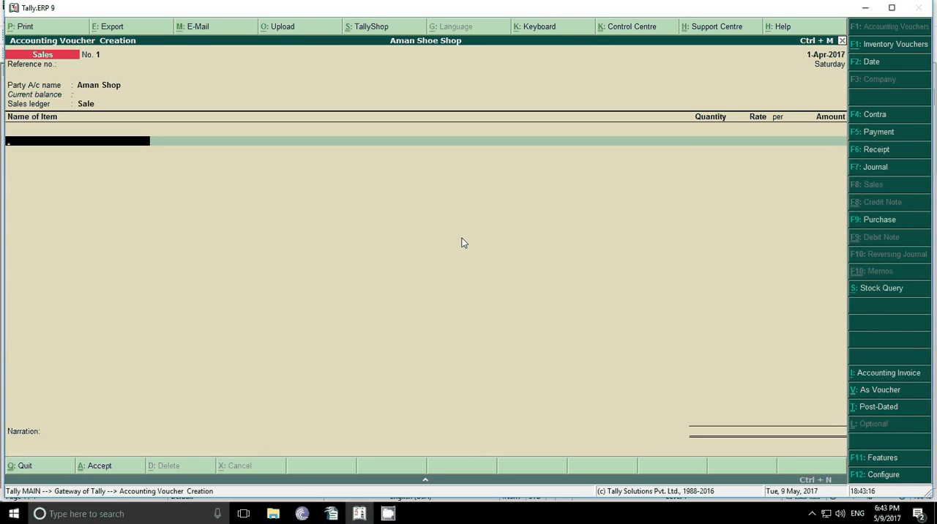
Step: Add Reebok Shoe to the sales voucher with 10 pcs at a rate of 2500 per piece
type("R")
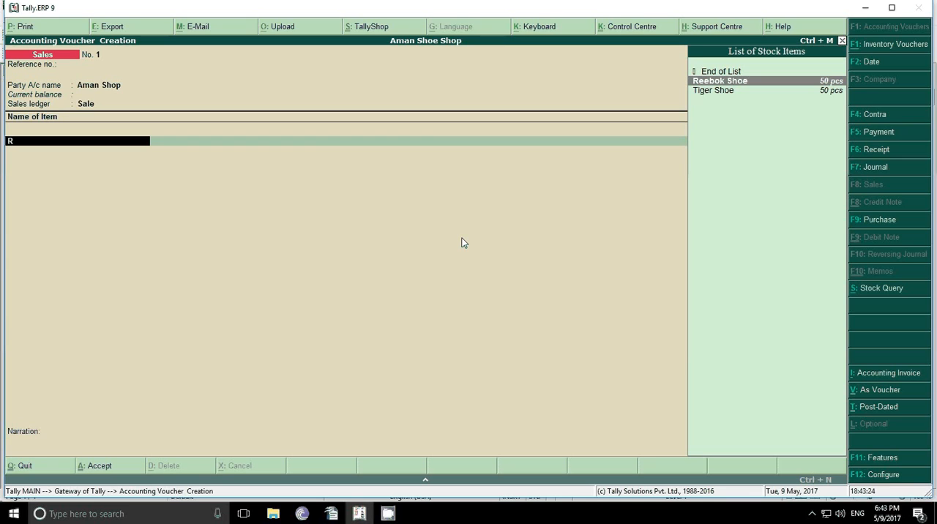
key("Return")
key("Return")
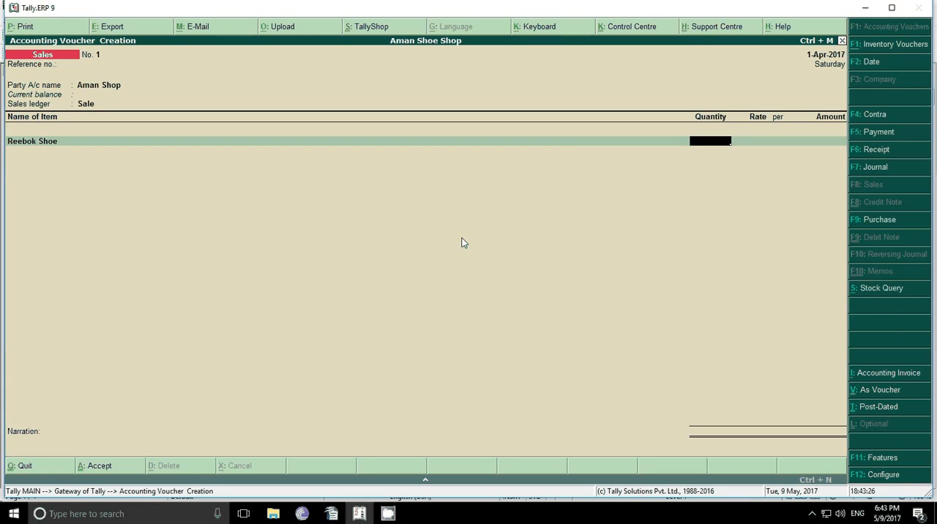
type("10")
key("Return")
type("2500")
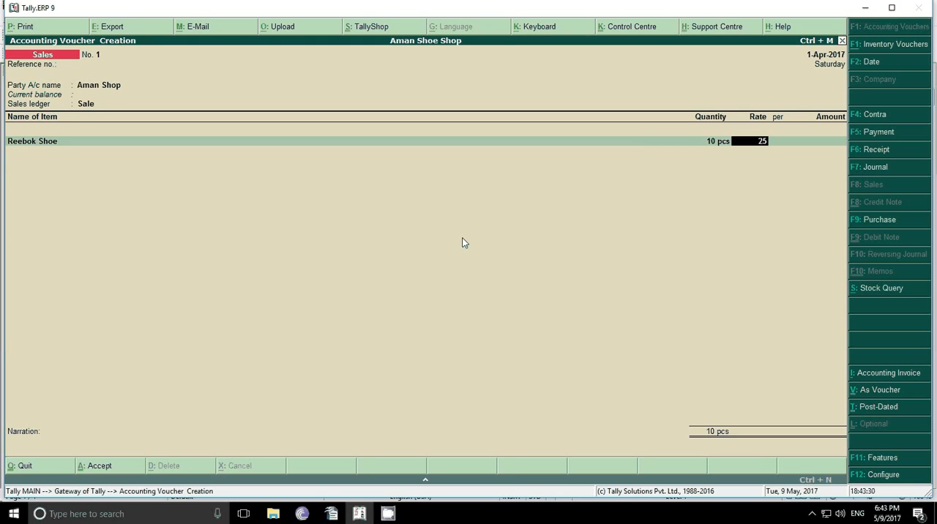
key("Return")
key("Return")
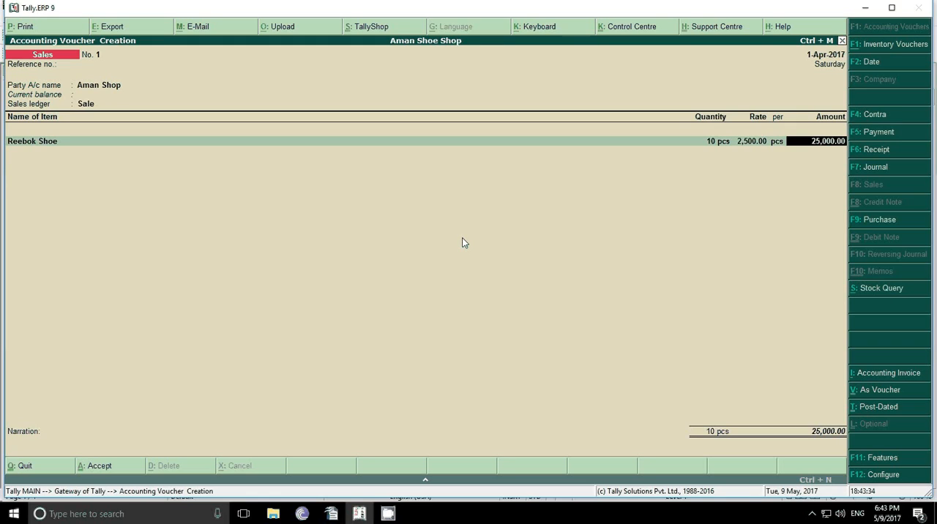
key("Return")
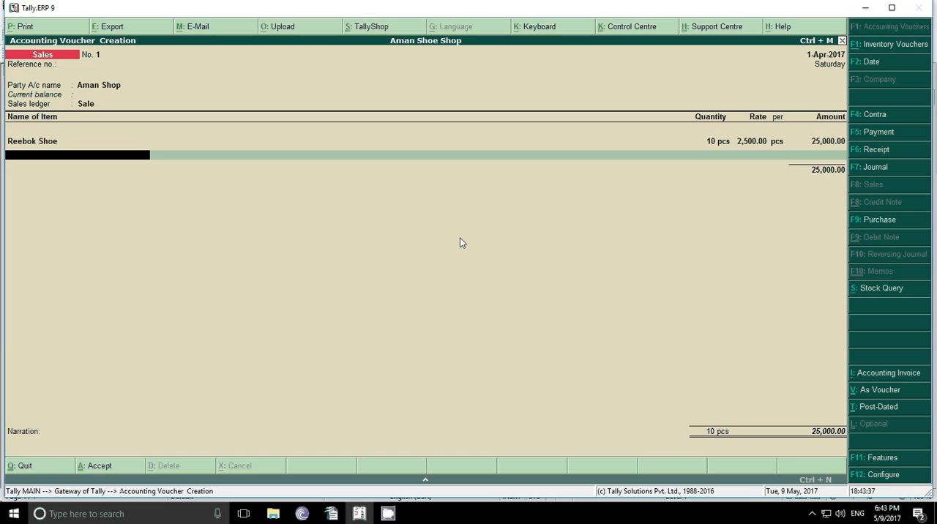
Step: Add Tiger Shoe to the sales voucher with 10 pcs at a rate of 1500 per piece
type("t")
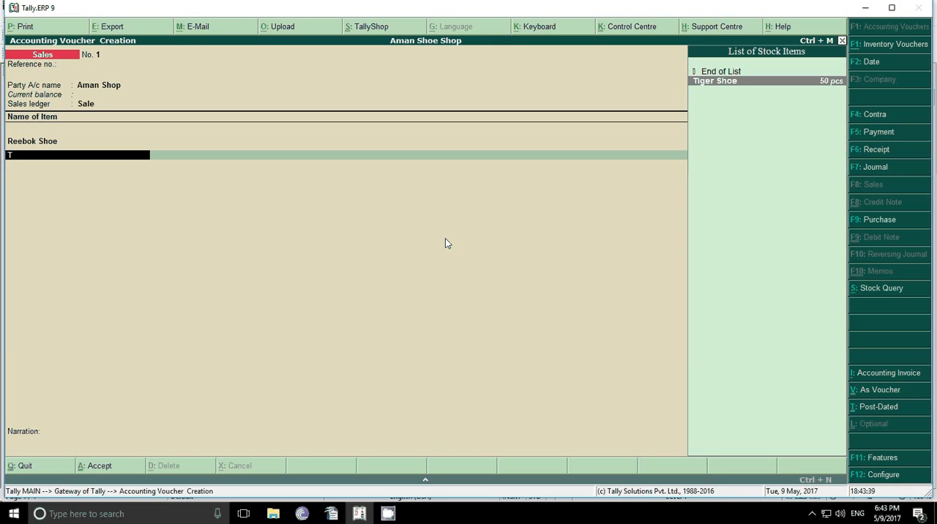
key("Return")
key("Return")
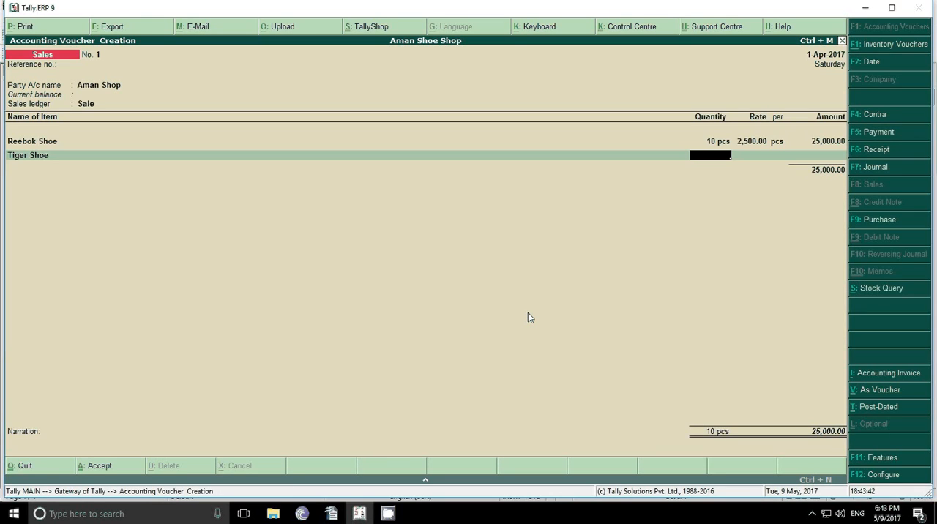
type("10")
key("Return")
type("1")
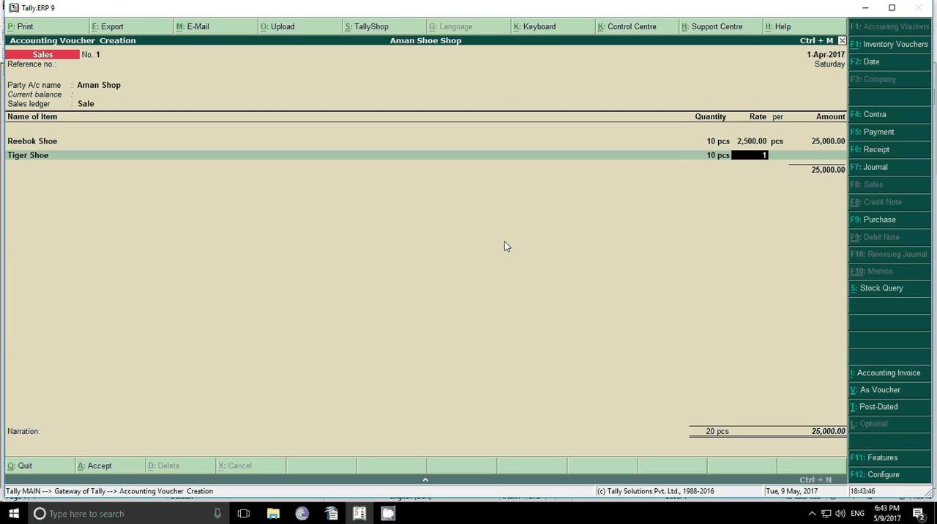
type("500")
key("Return")
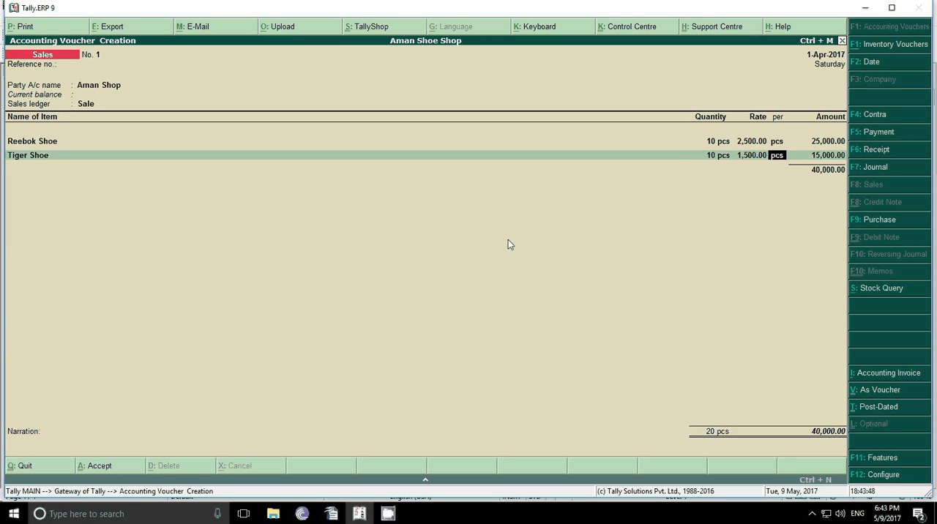
key("Return")
key("Return")
key("Return")
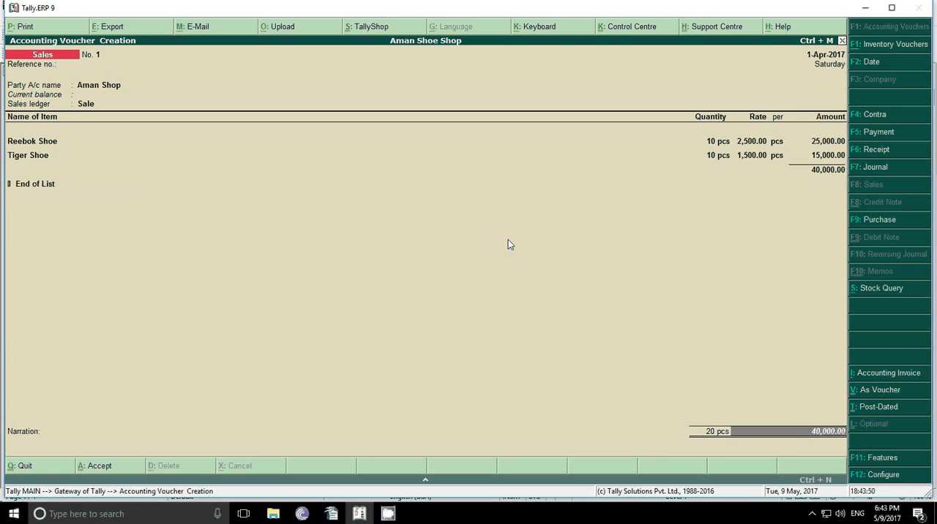
Step: End the item list, save the sales voucher without a narration and return to the Gateway of Tally
key("Return")
key("Return")
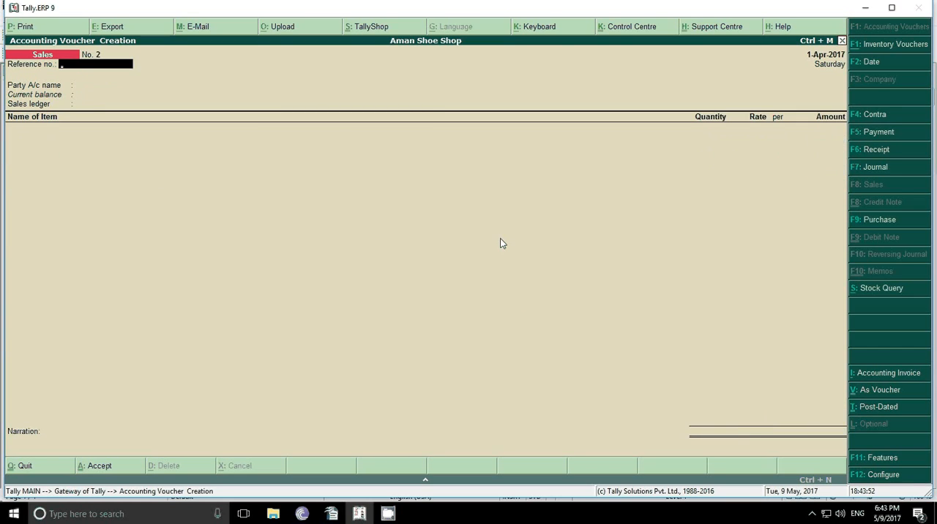
key("Escape")
key("Return")
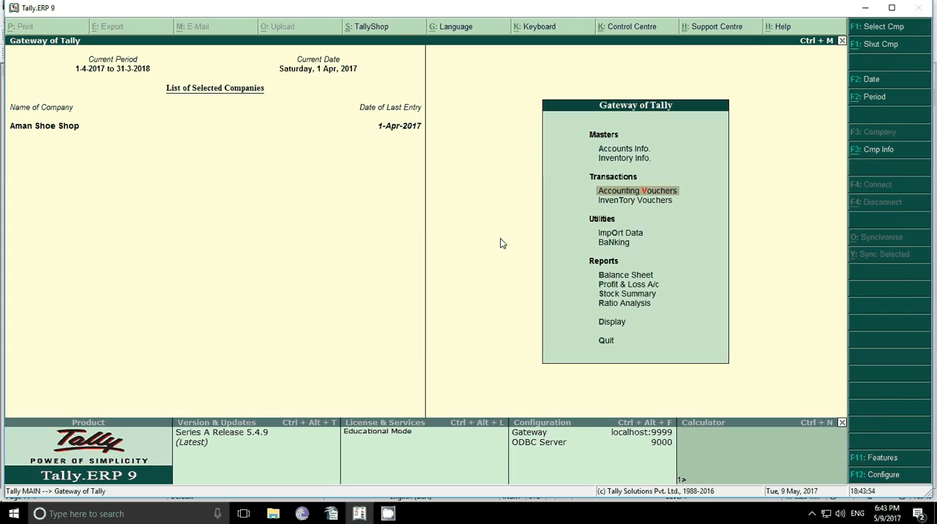
Step: Display the company's Trial Balance and switch it to the detailed view
key("Down")
key("Down")
key("Down")
key("Down")
key("Down")
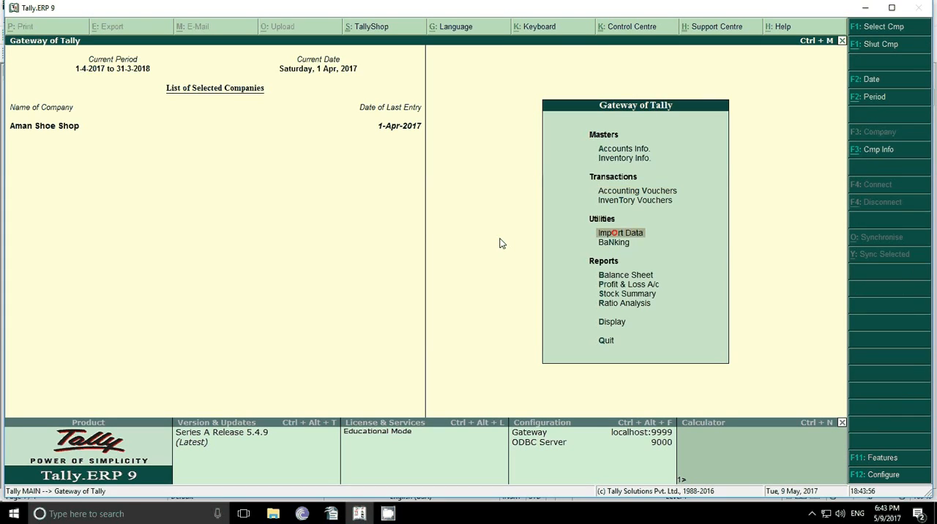
key("Down")
key("Down")
key("Down")
key("Return")
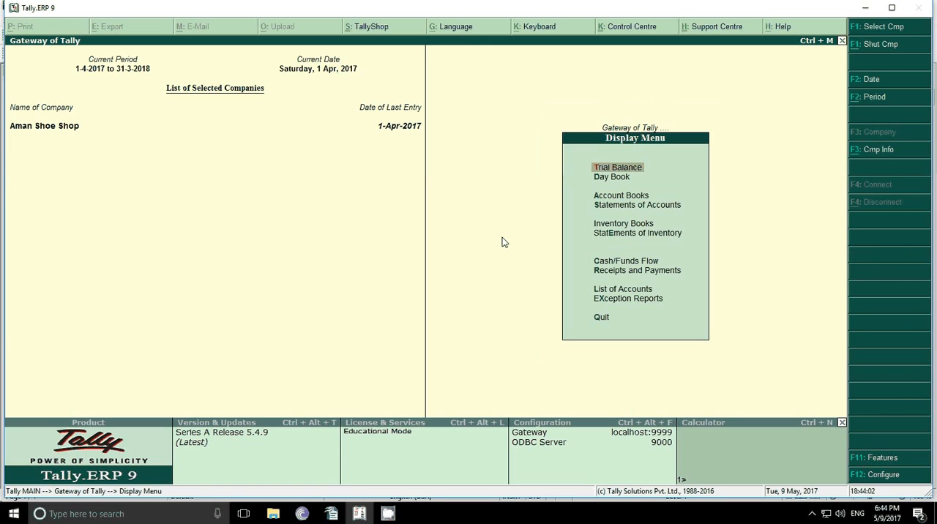
key("Return")
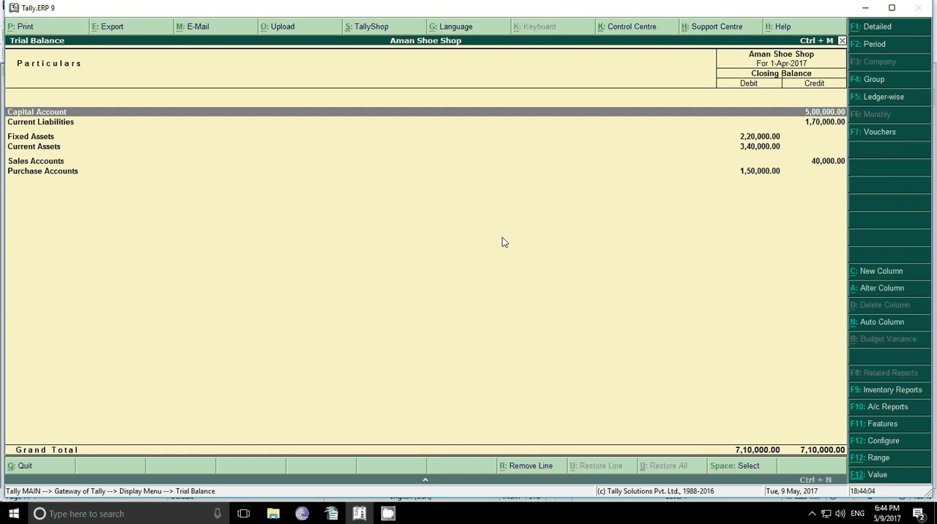
key("alt+F1")
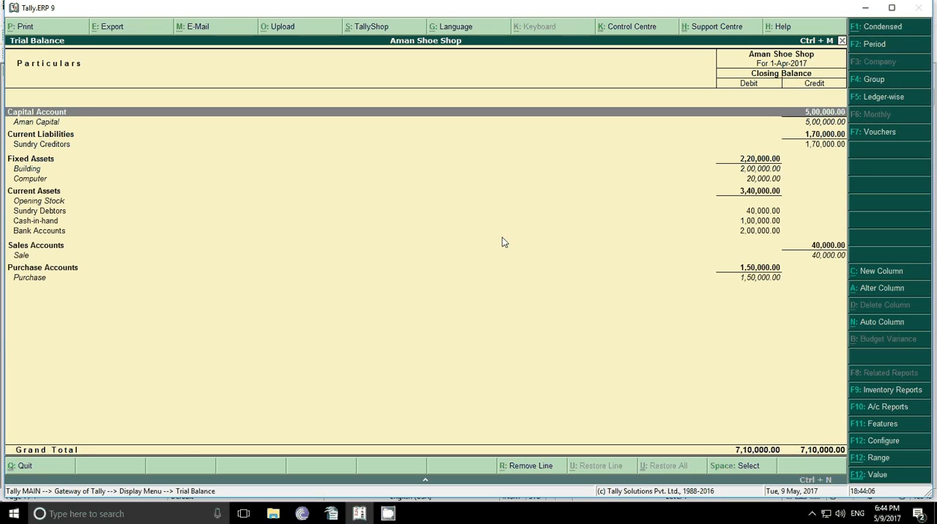
Step: Review the detailed Trial Balance entries from the capital account through the assets to the Sale ledger
key("Down")
key("Down")
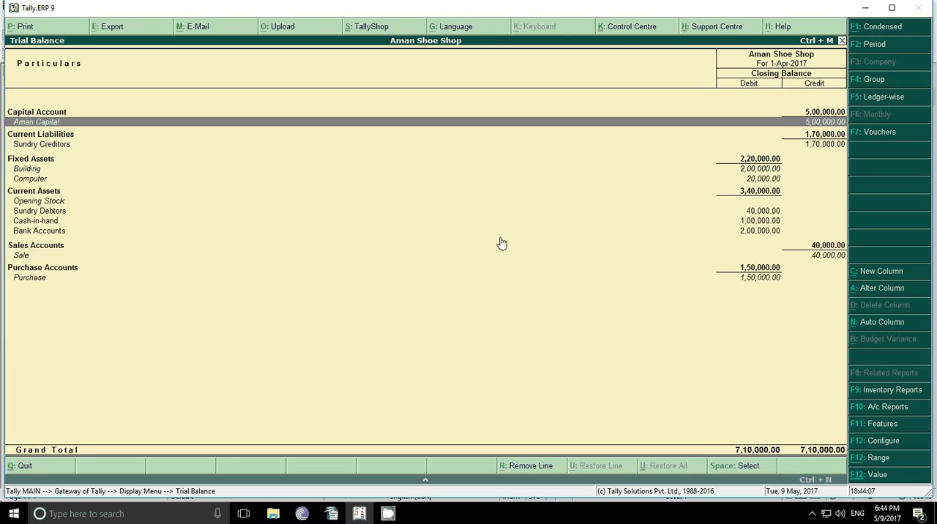
key("Down")
key("Up")
key("Up")
key("Down")
key("Down")
key("Down")
key("Down")
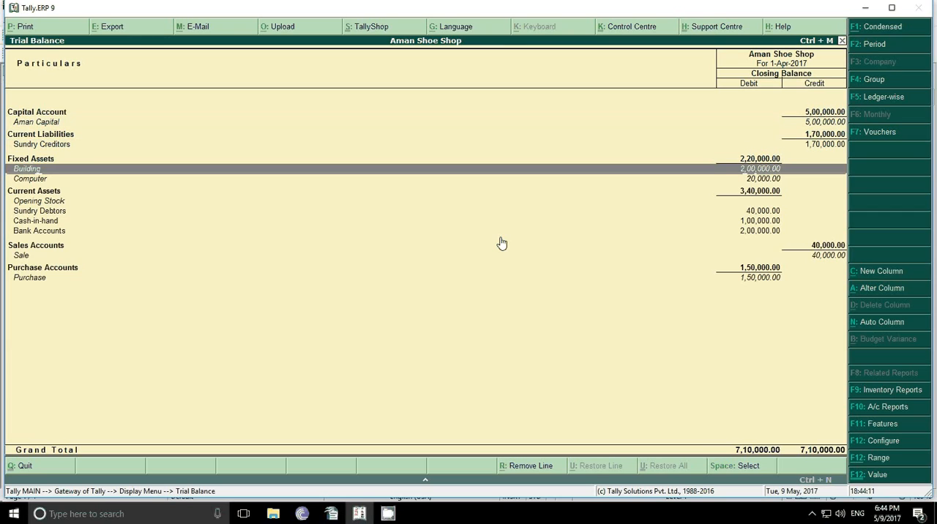
key("Down")
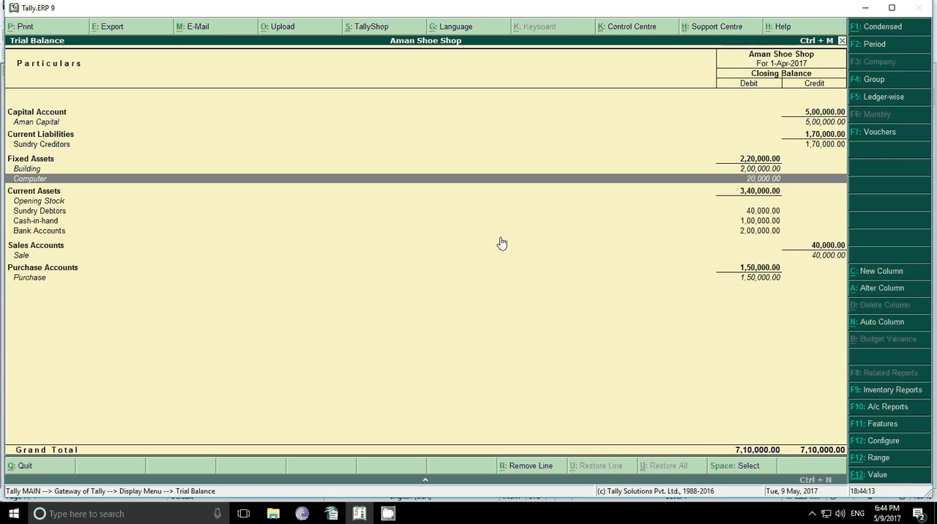
key("Down")
key("Down")
key("Down")
key("Down")
key("Down")
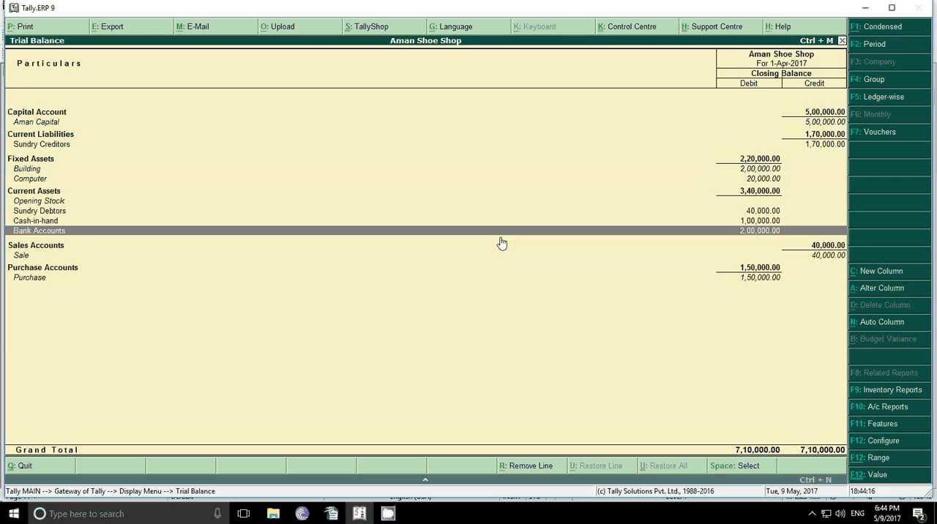
key("Down")
key("Down")
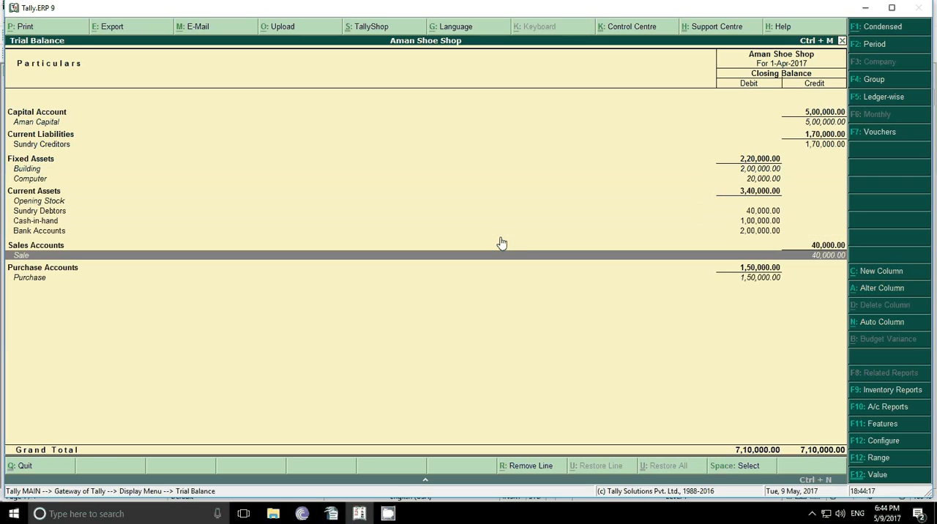